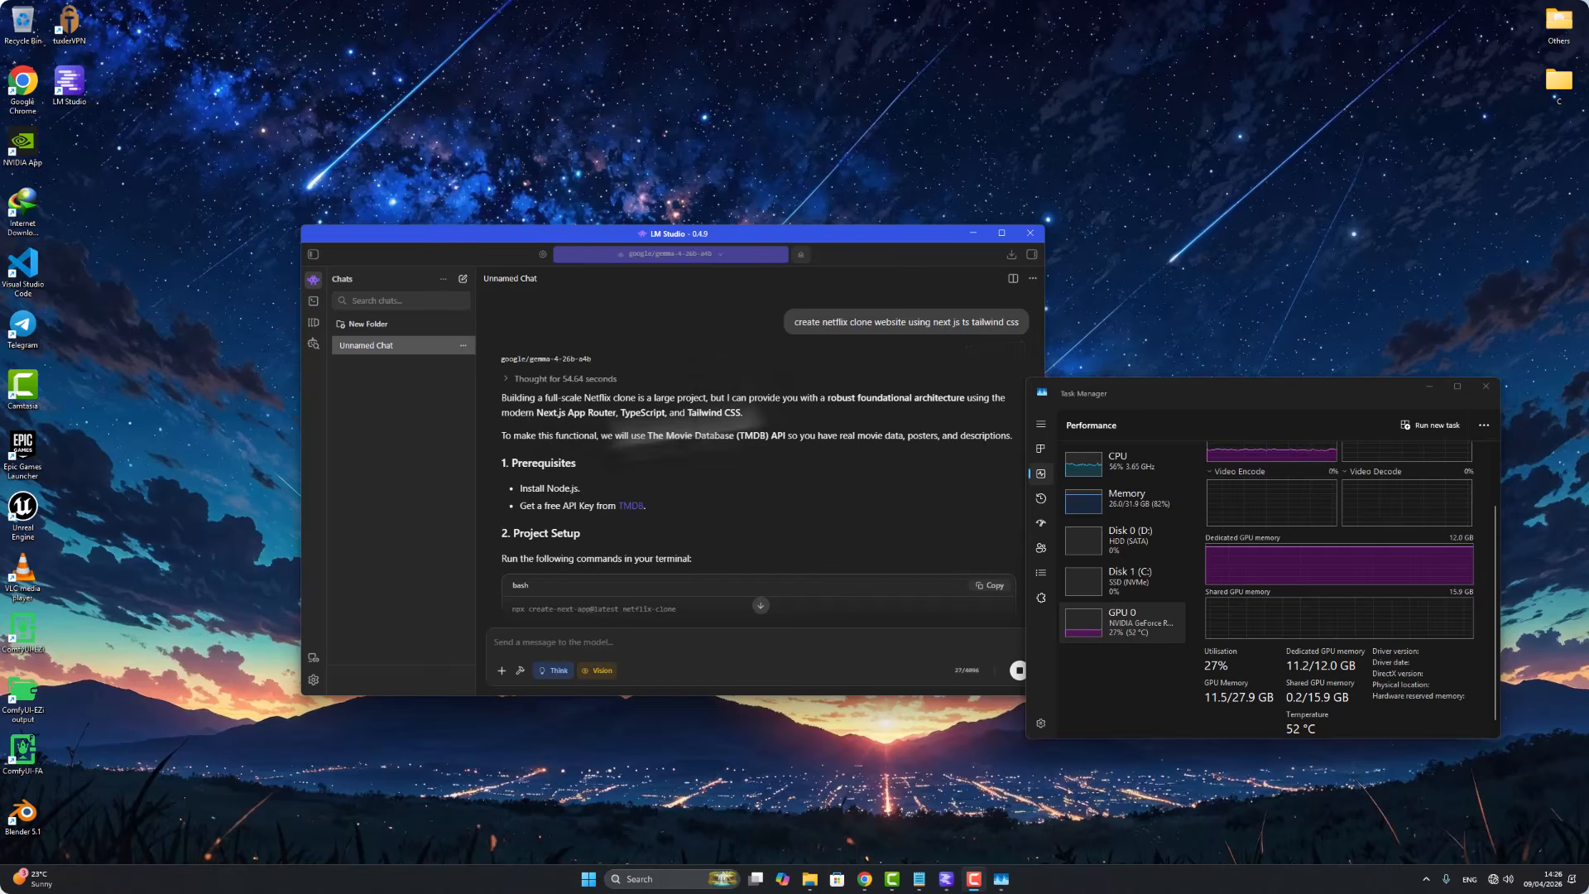
scroll(639, 352, "down", 3)
scroll(635, 329, "down", 10)
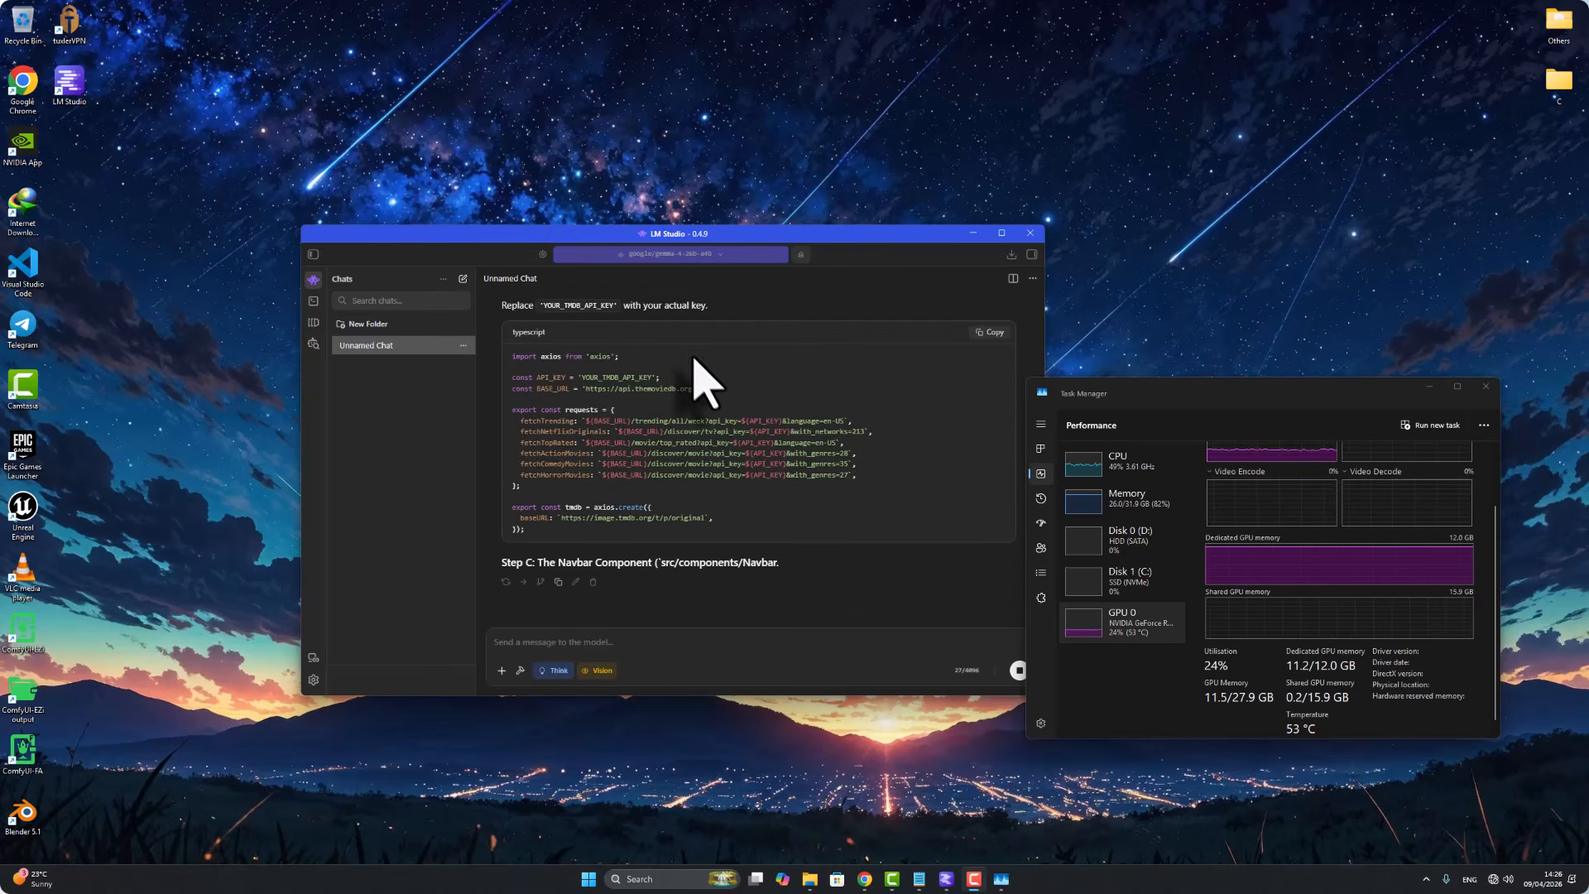
scroll(700, 385, "up", 10)
scroll(702, 393, "down", 12)
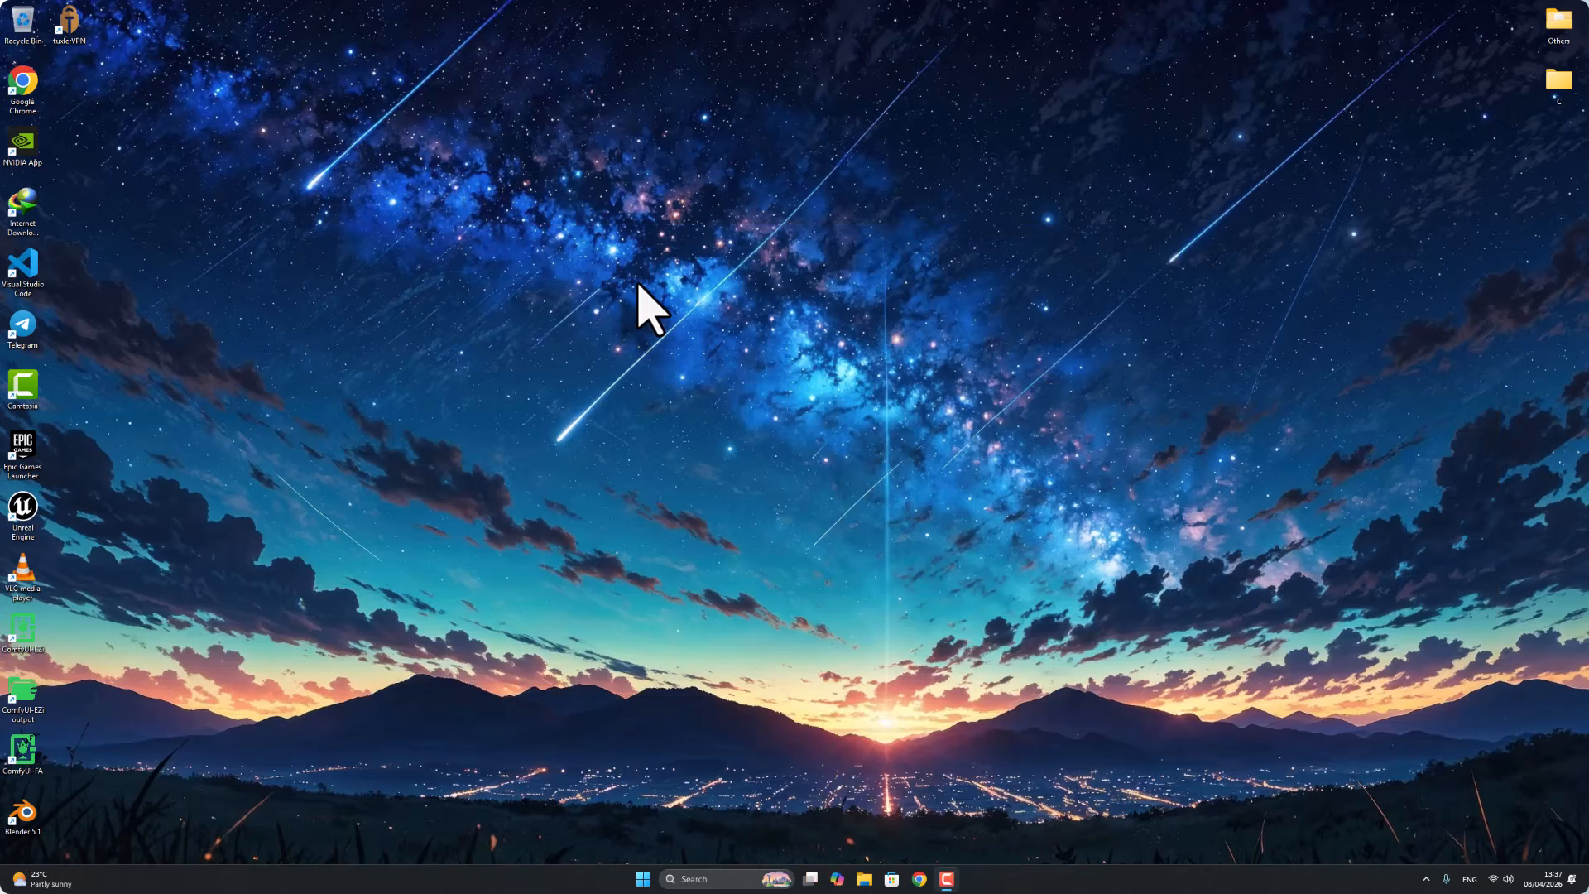
Switch to Google Chrome, search the web for "lm studio" and open the official LM Studio website
left_click(917, 885)
left_click(489, 39)
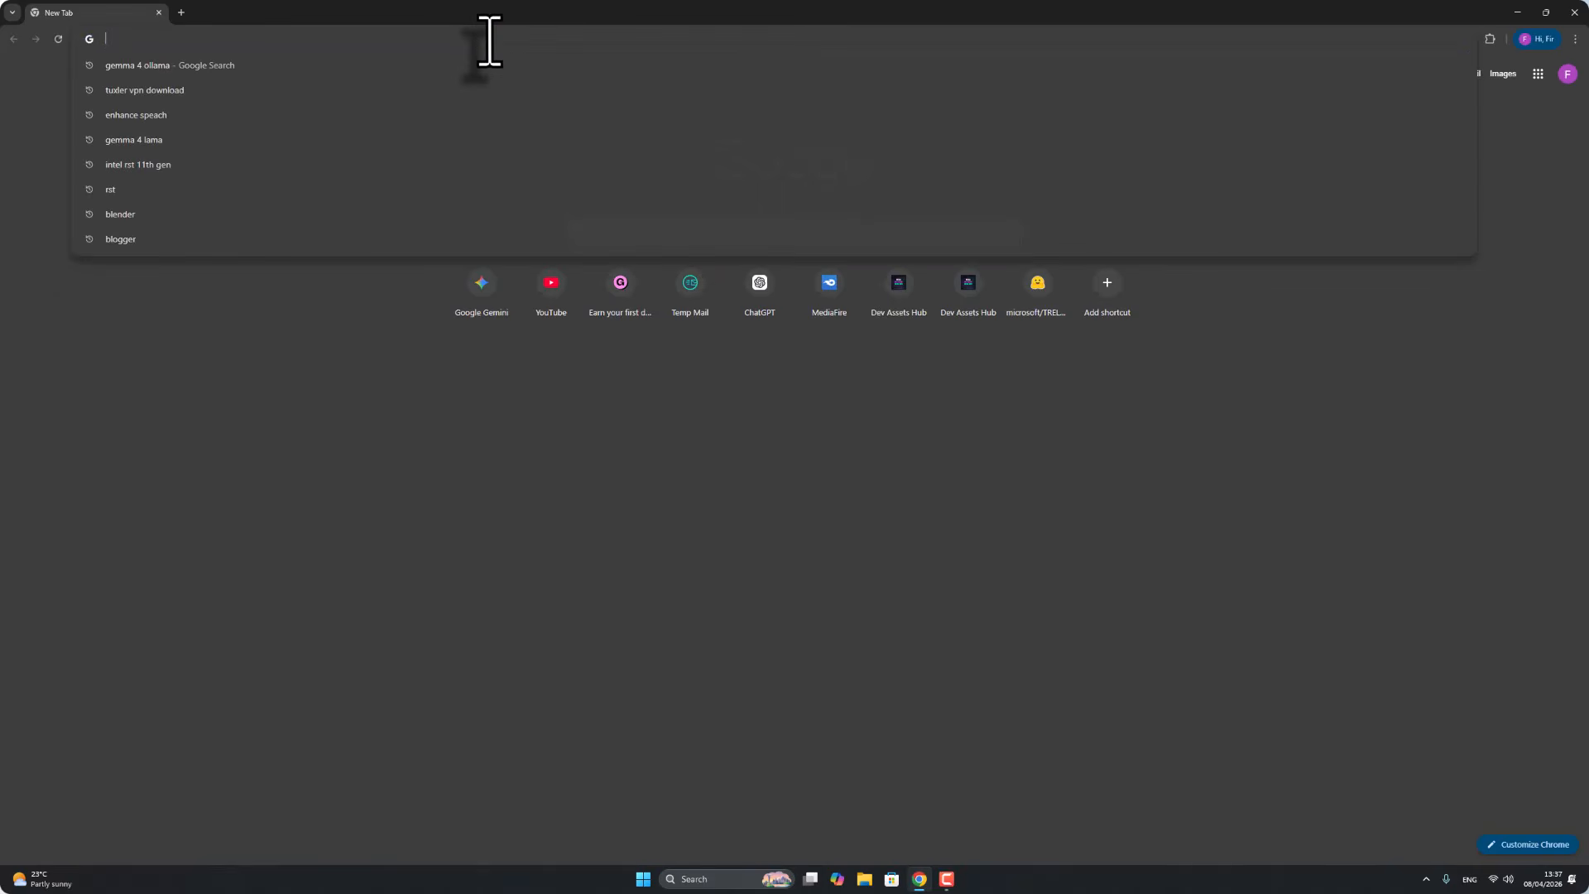
type("lm studio")
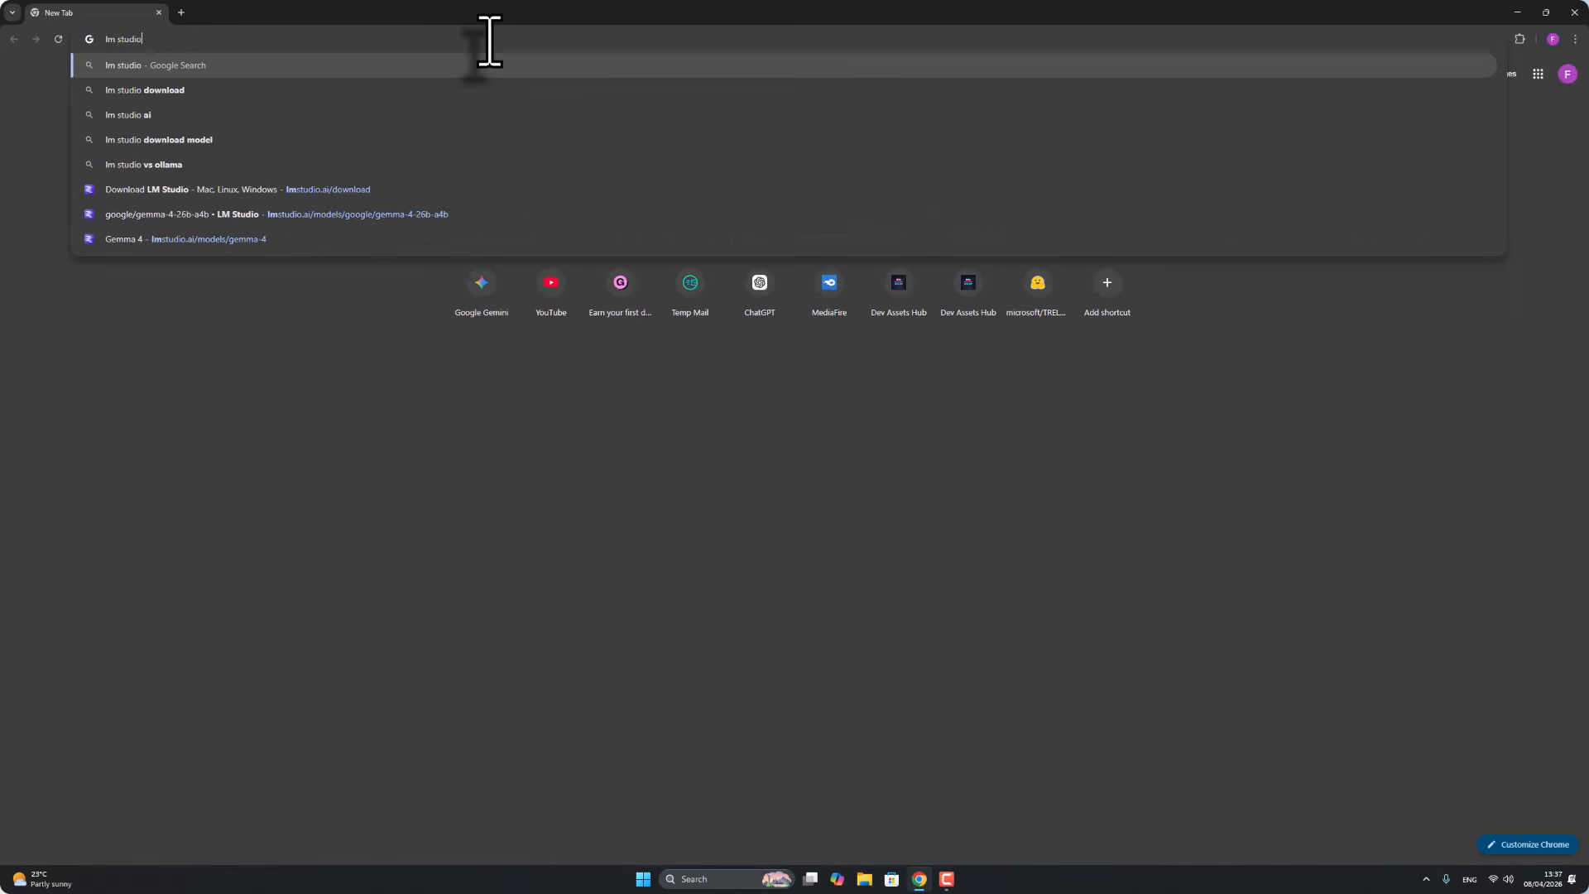
key("Return")
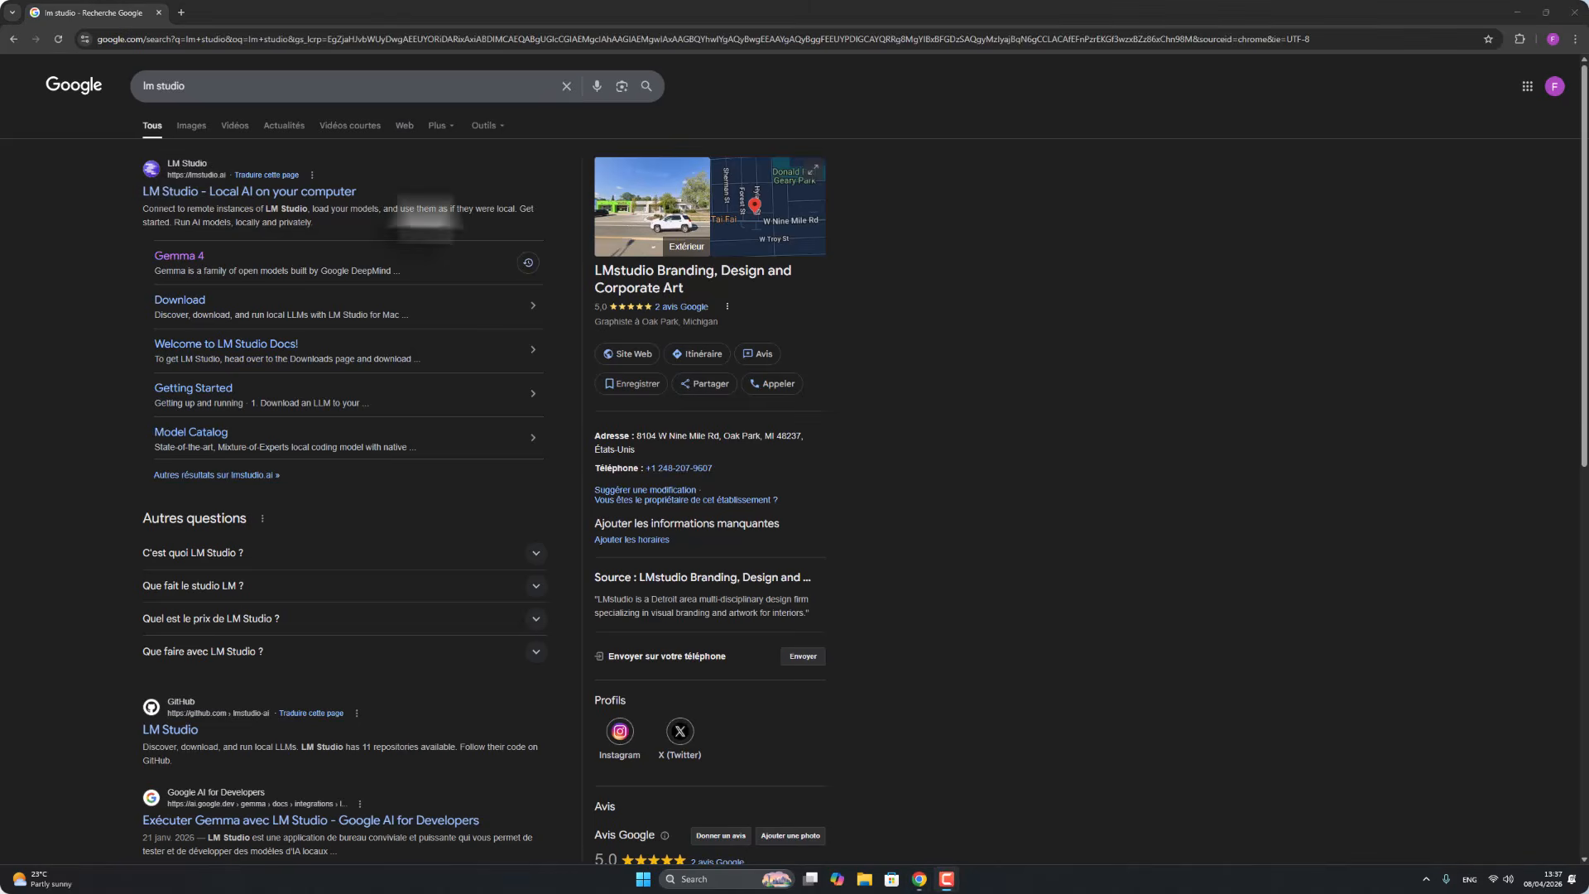
left_click(206, 197)
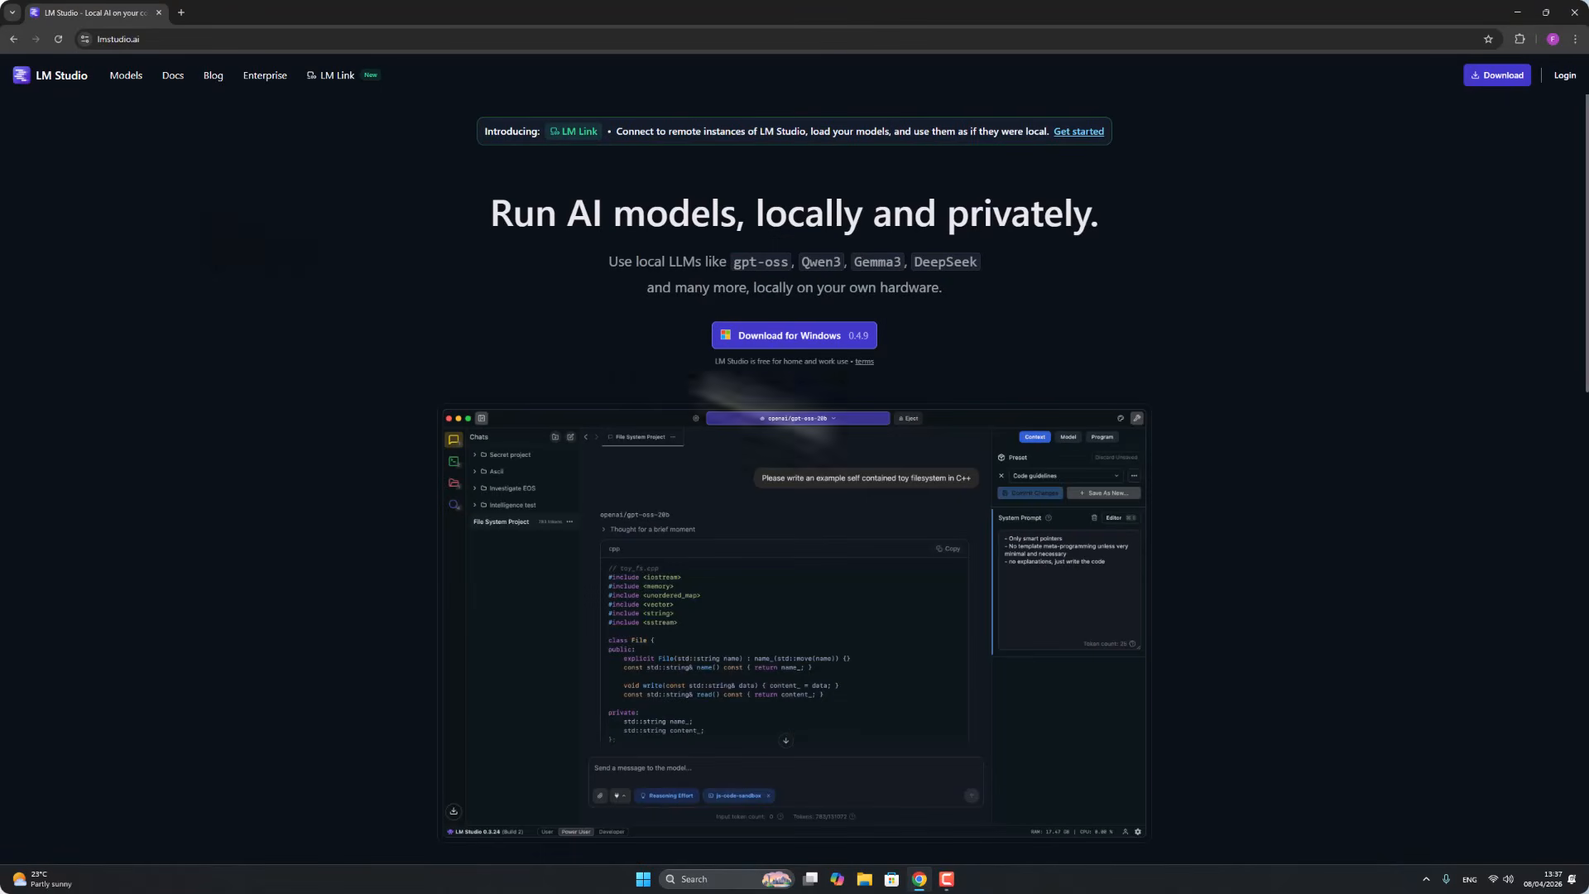
Download the LM Studio 0.4.9 installer for Windows and launch it from its download folder
left_click(774, 335)
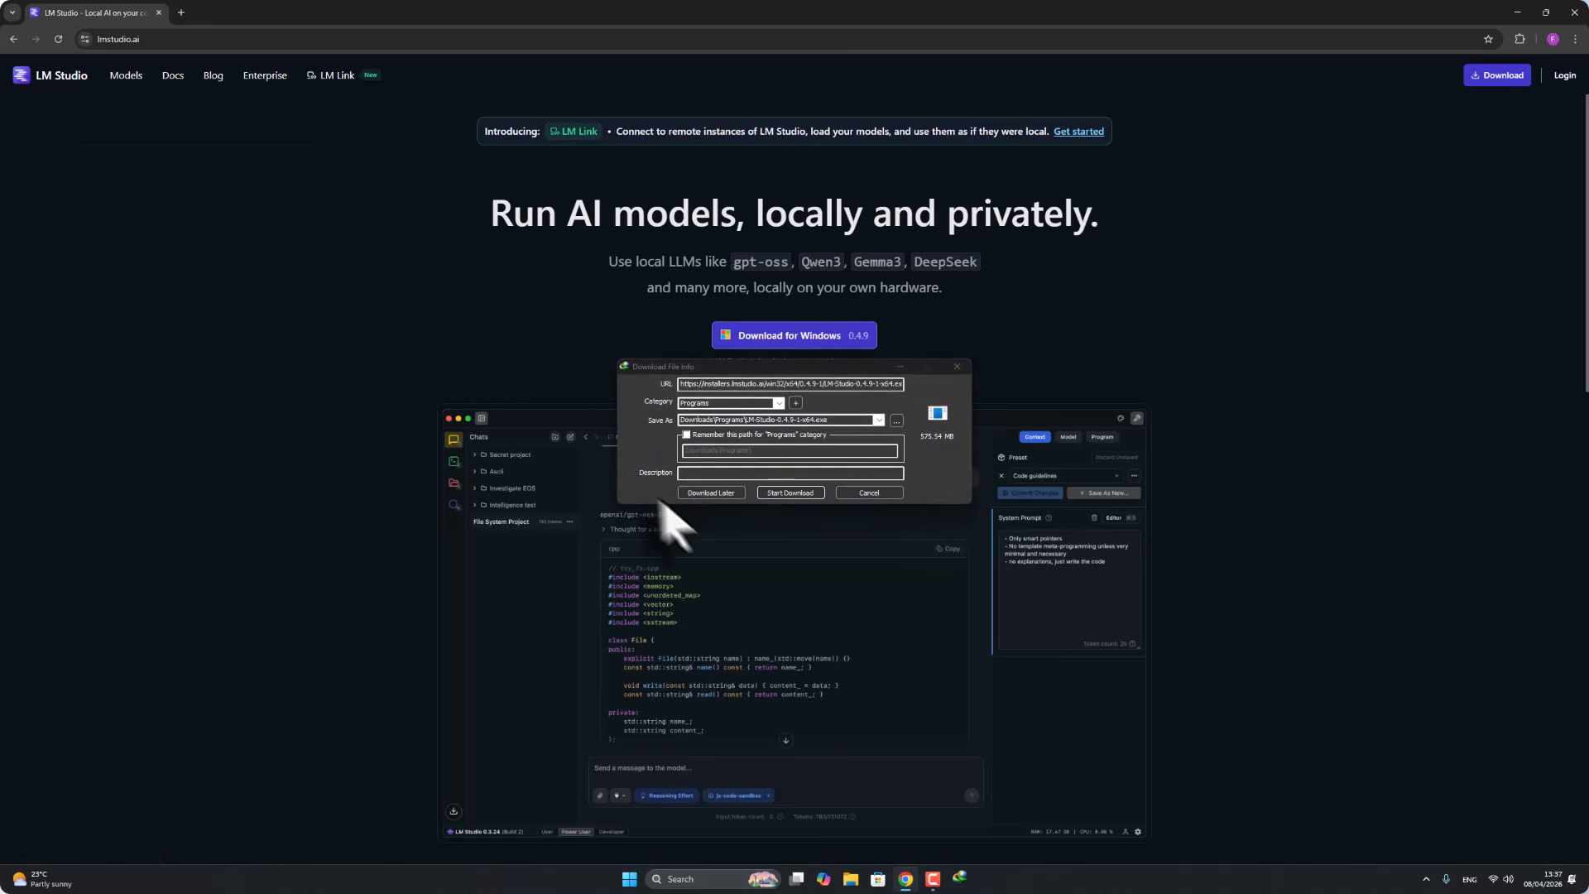
left_click(798, 494)
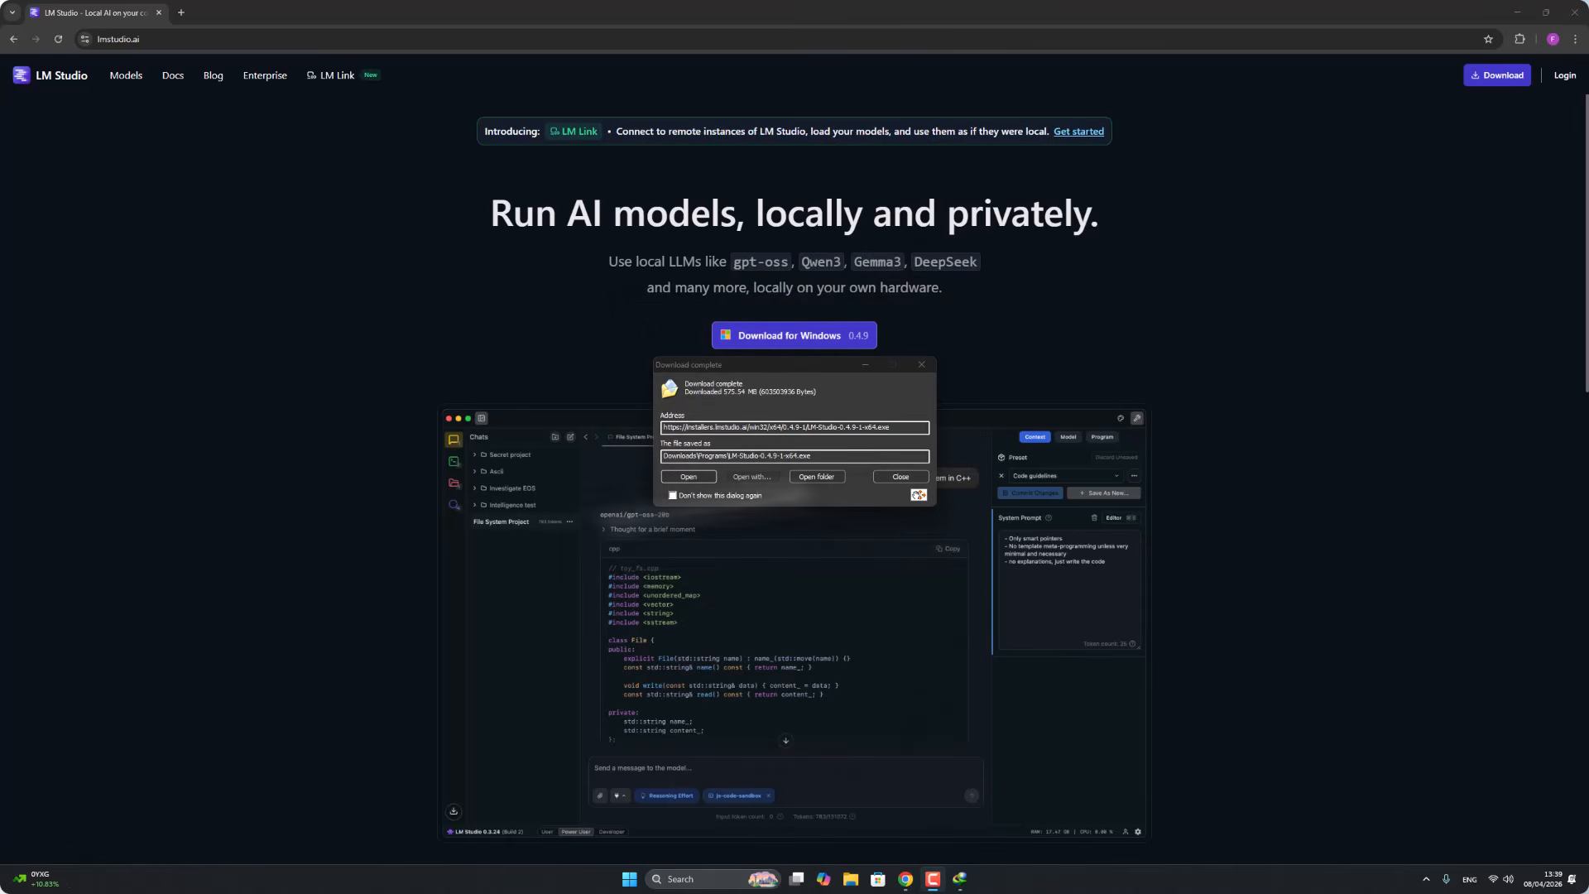
left_click(815, 477)
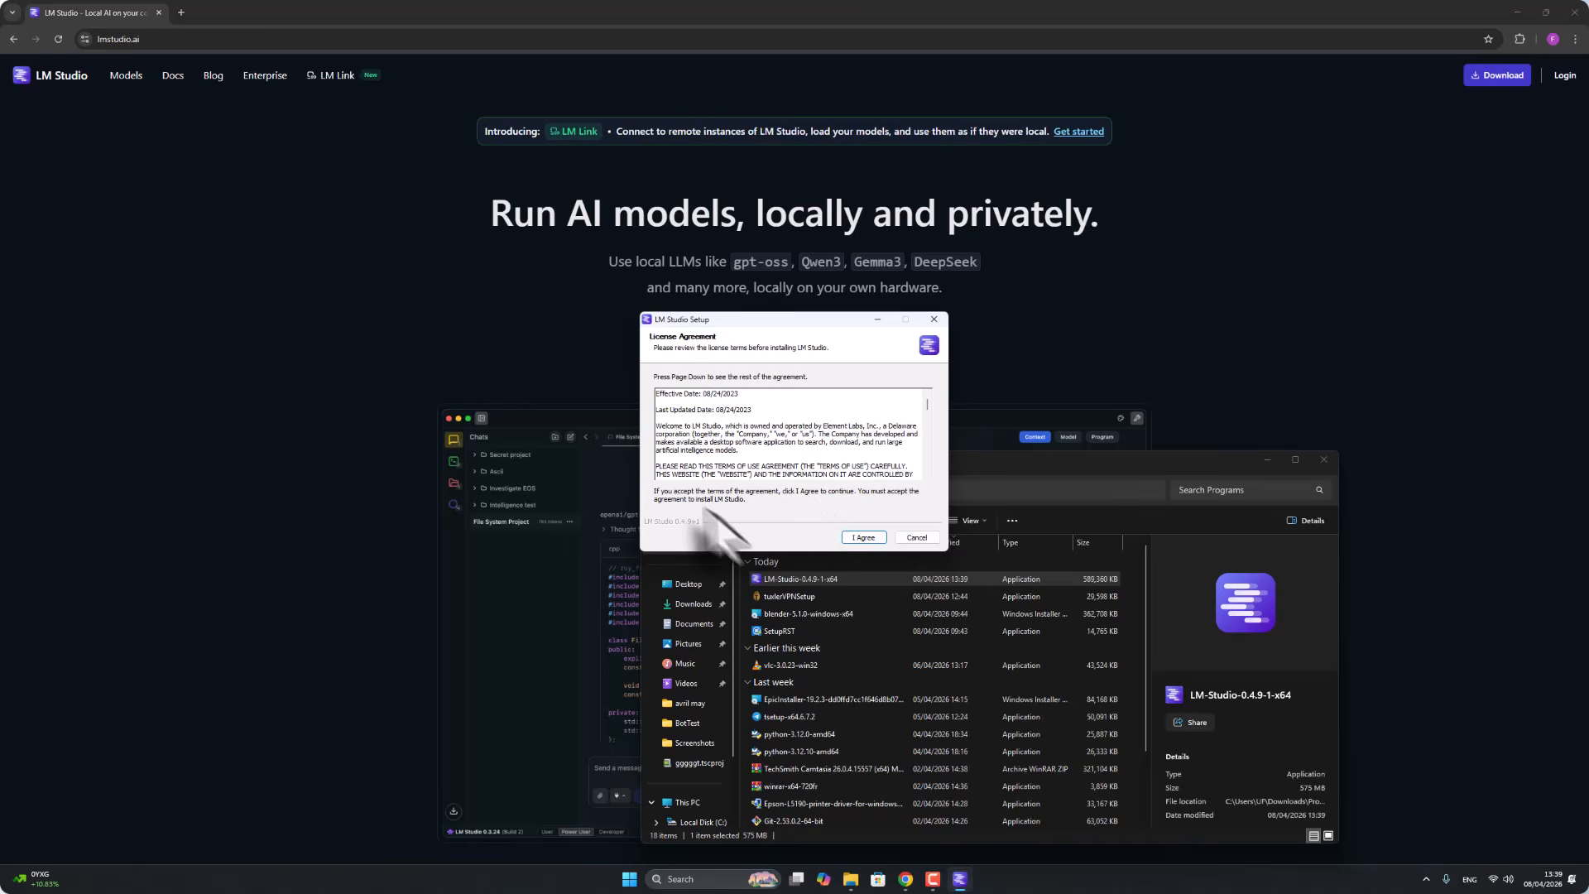
Accept the LM Studio license agreement and start the installation for anyone who uses this computer
left_click(853, 539)
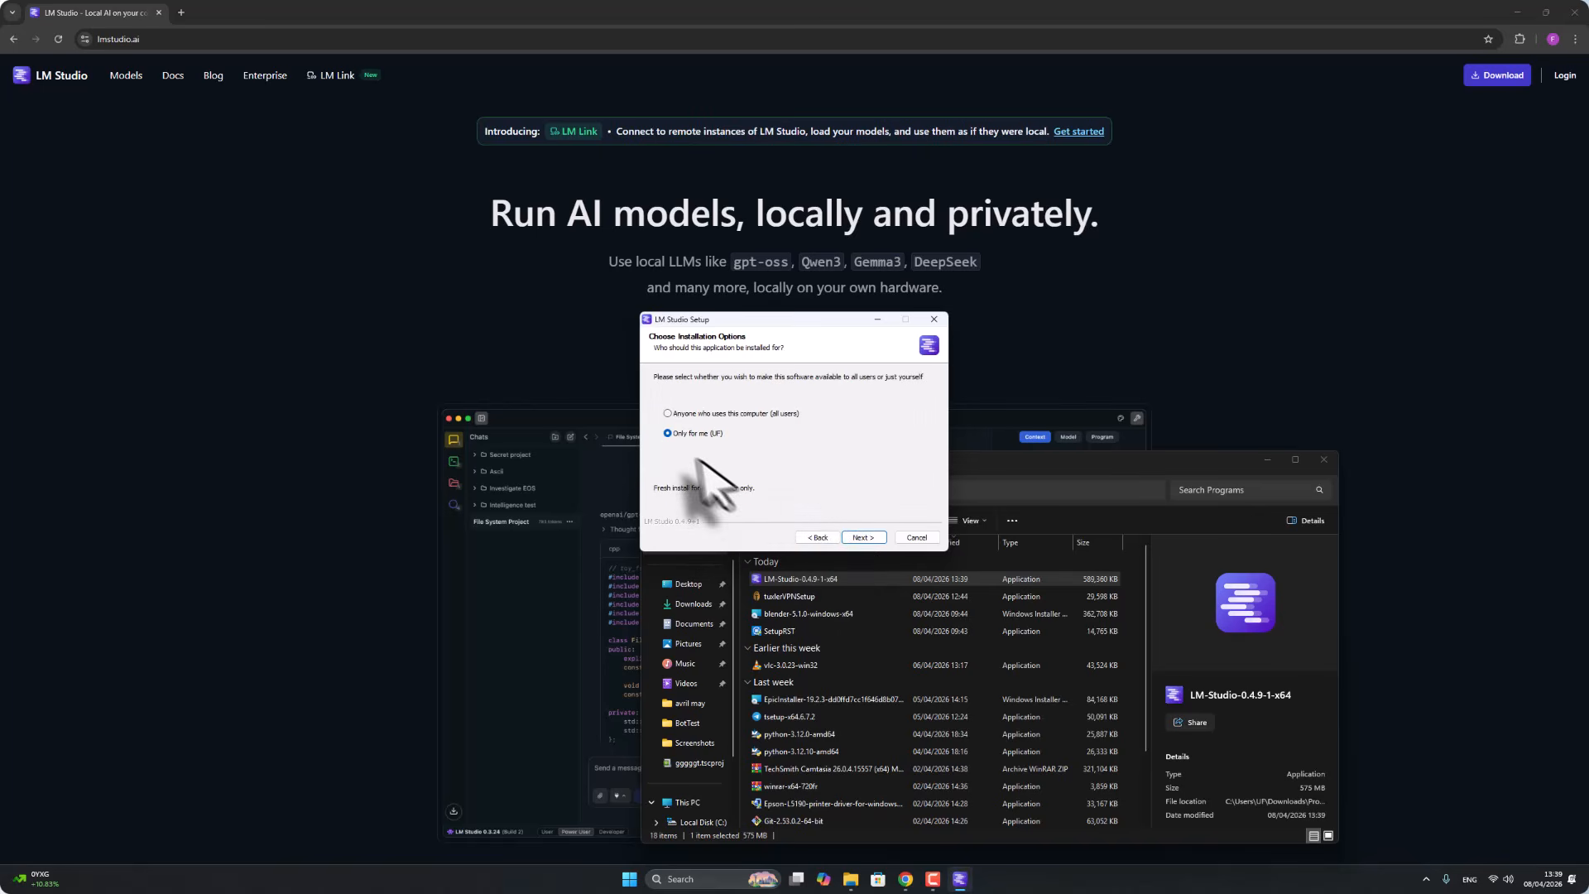
left_click(687, 414)
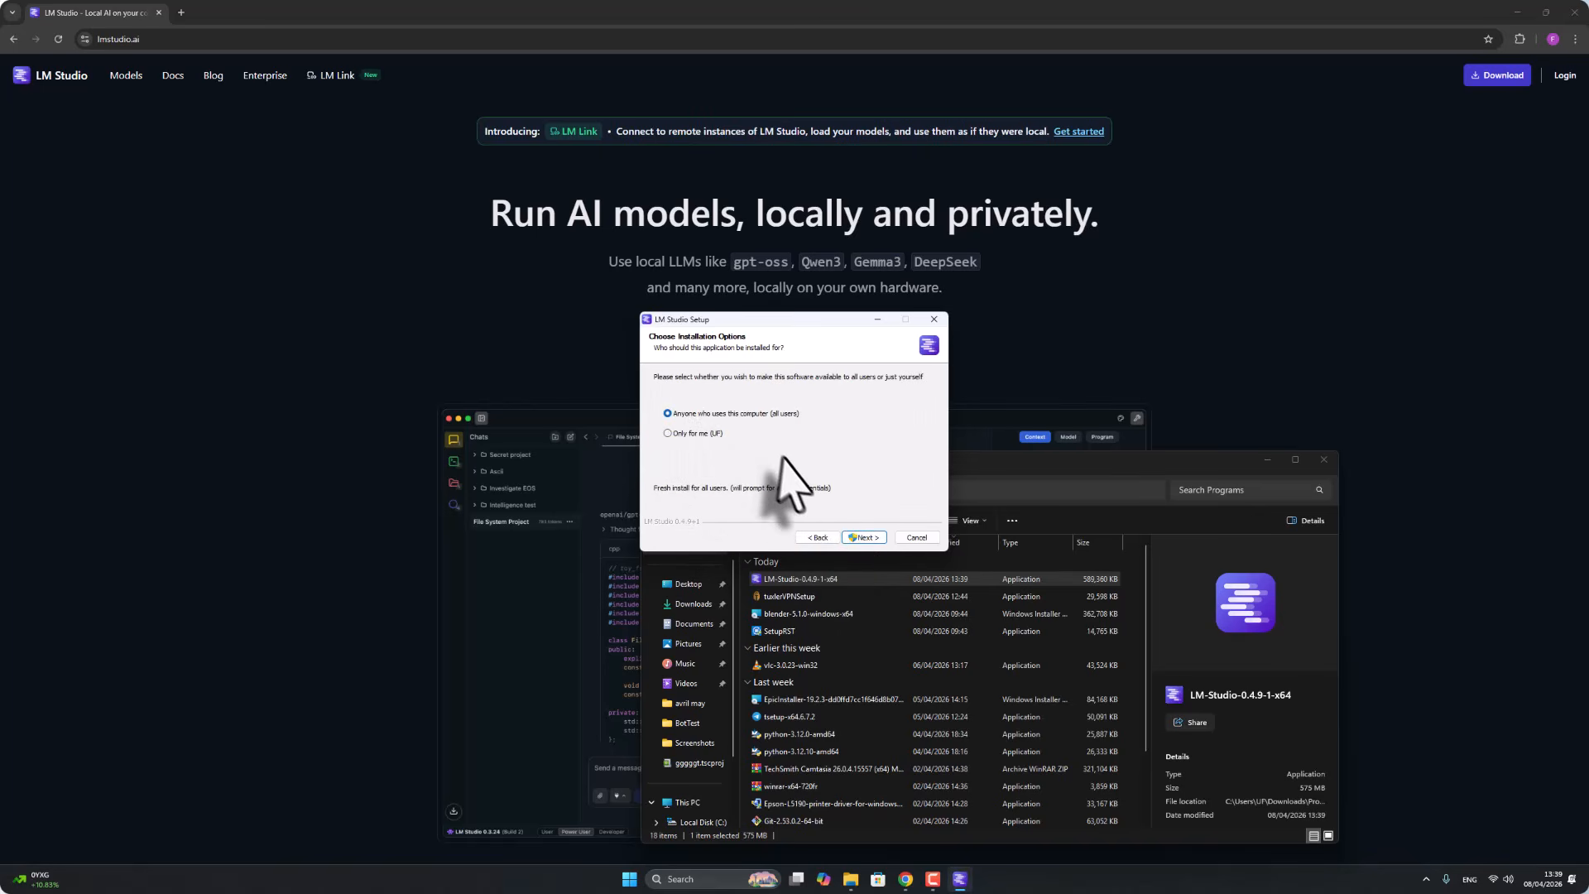
left_click(862, 537)
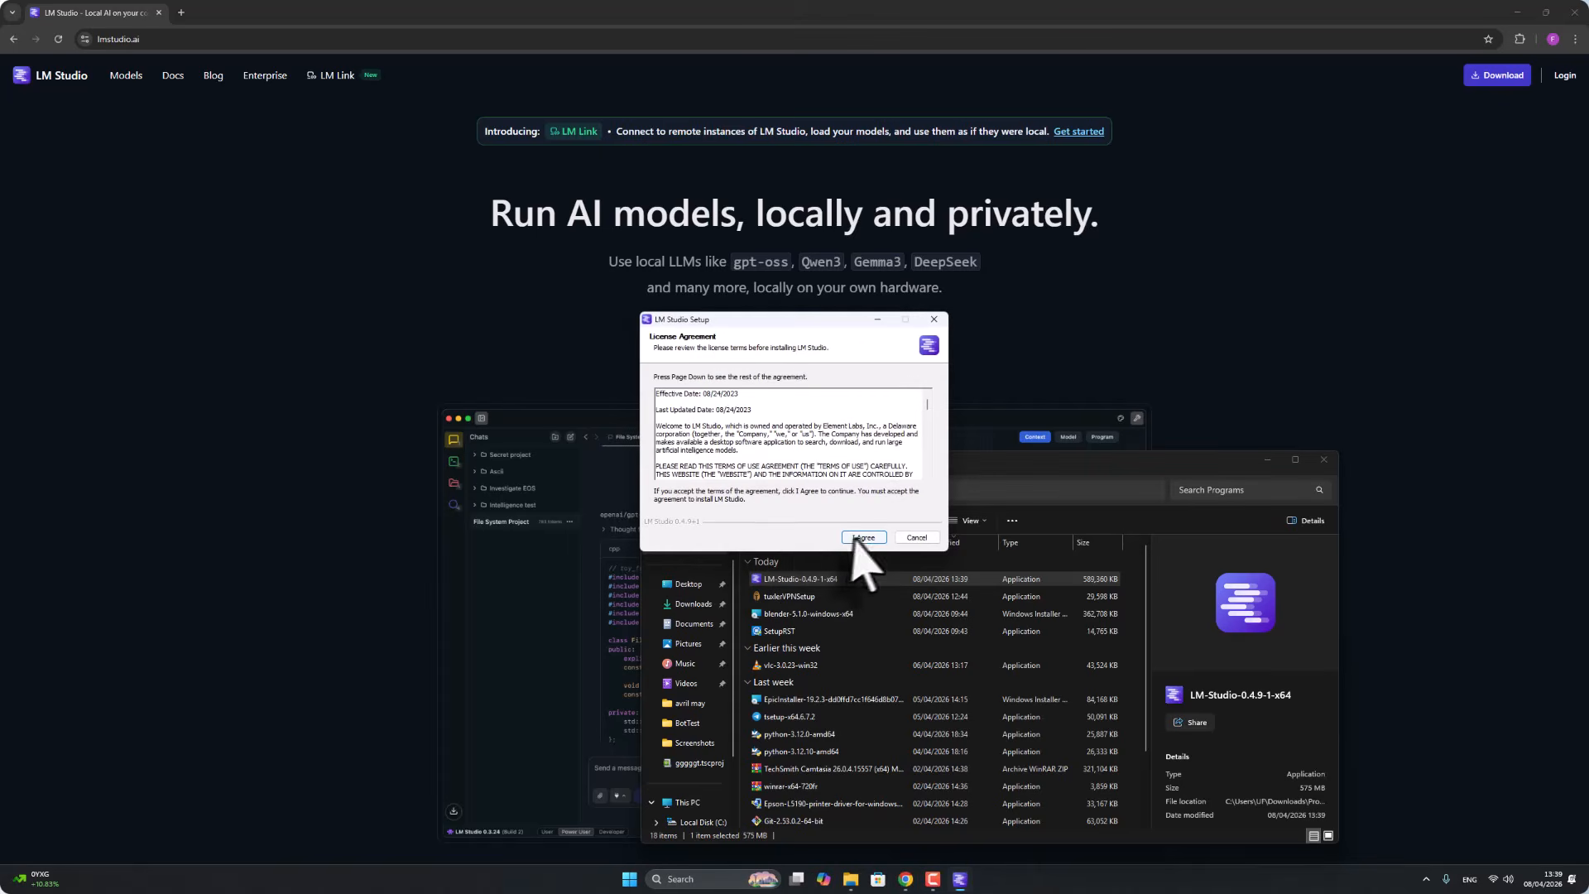
left_click(863, 538)
left_click(862, 538)
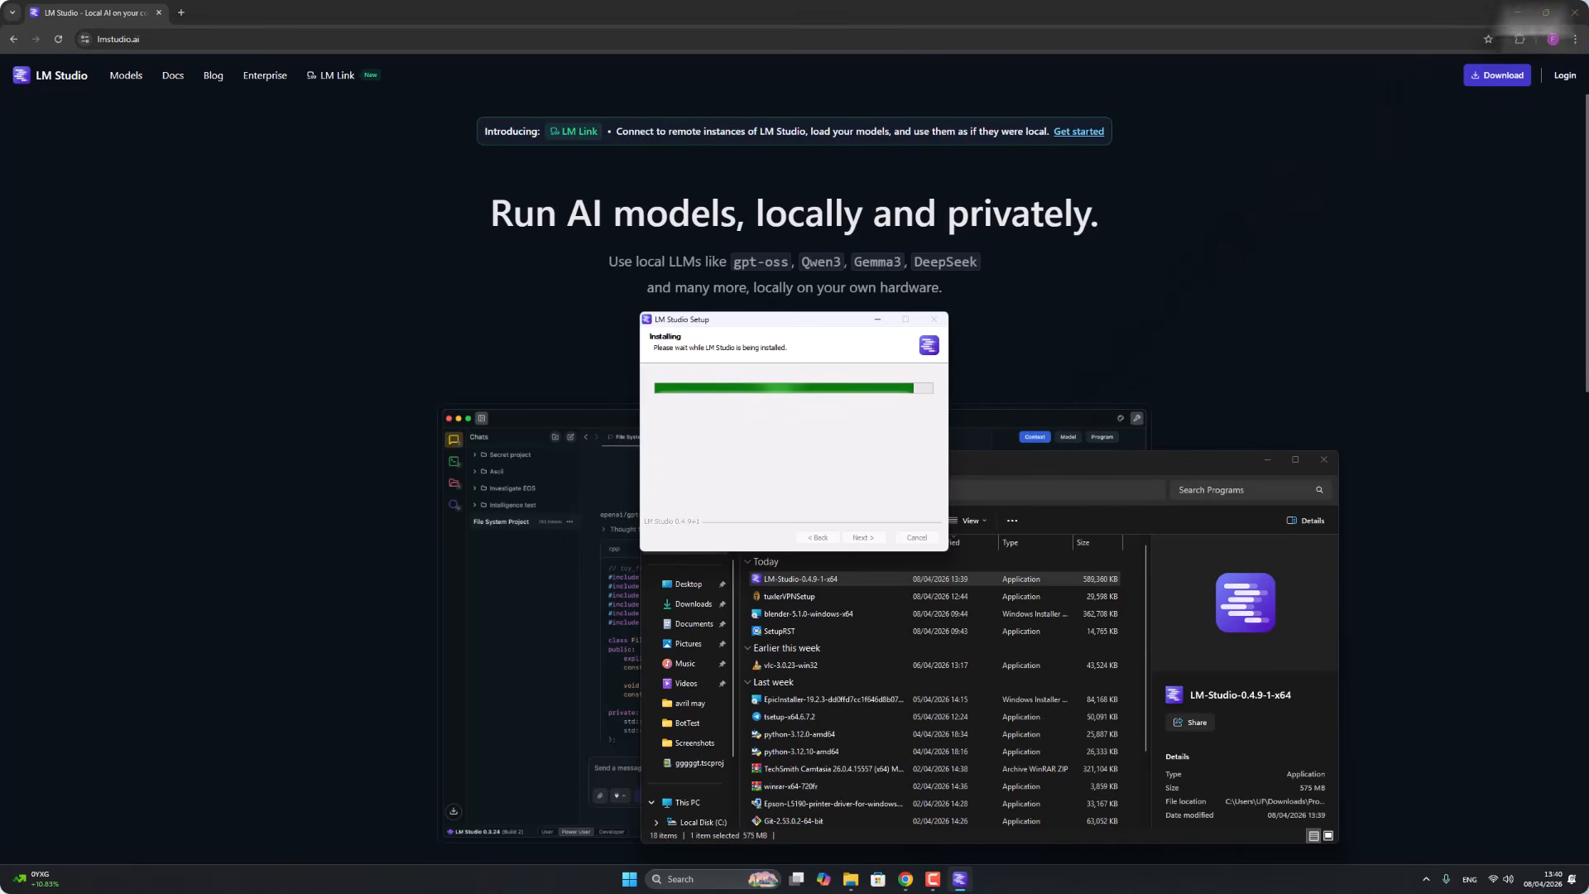
Minimize the browser and file windows, and finish the LM Studio setup without running the program
left_click(1512, 8)
left_click(1514, 10)
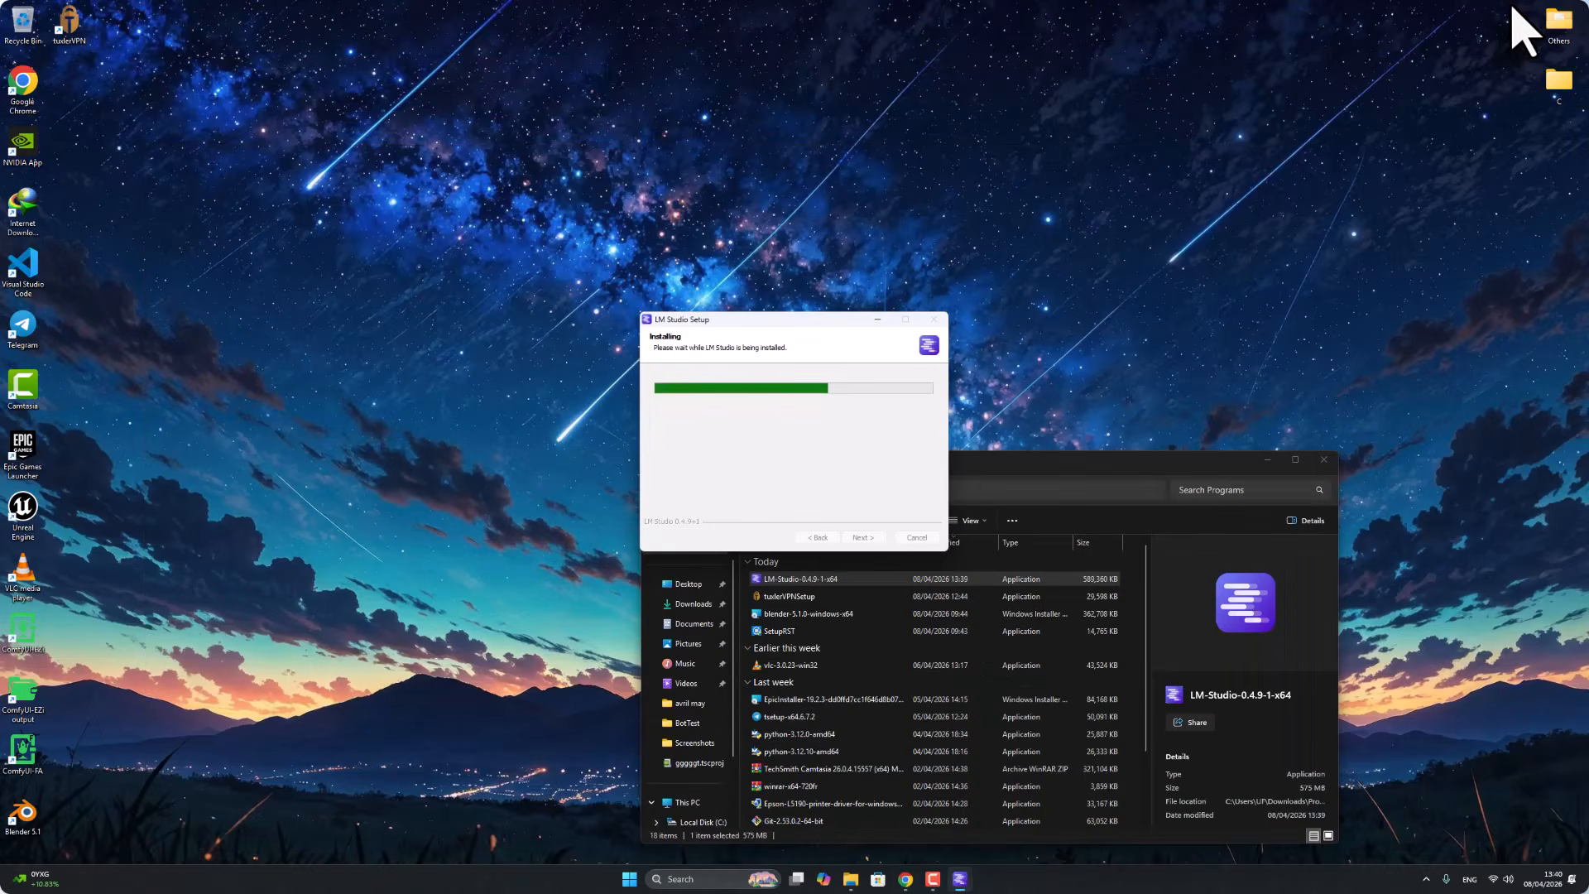
left_click(1287, 488)
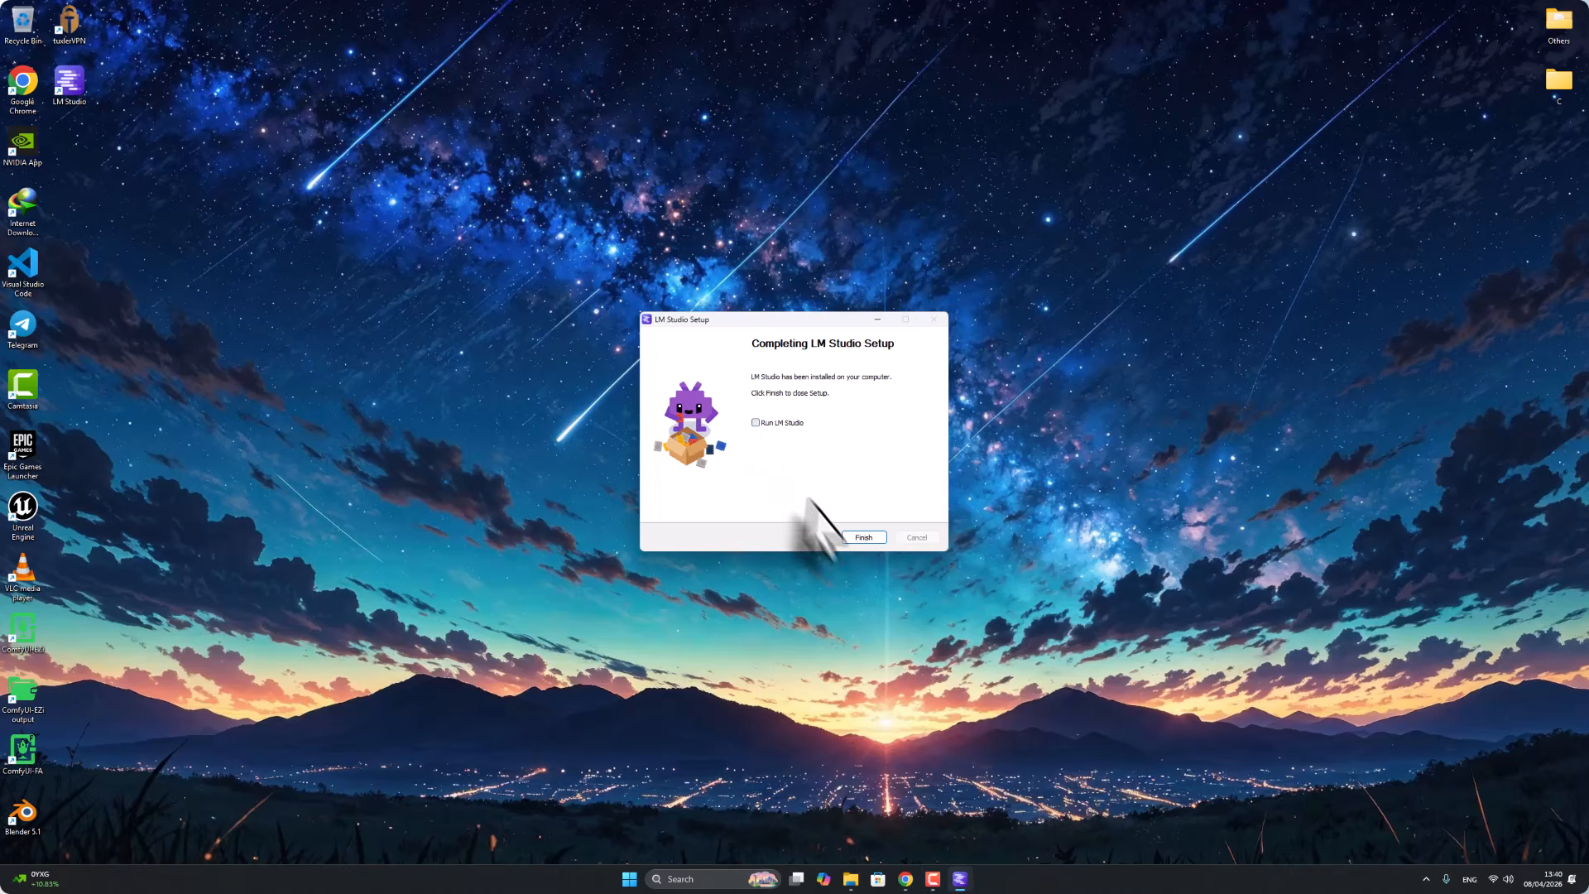
left_click(863, 537)
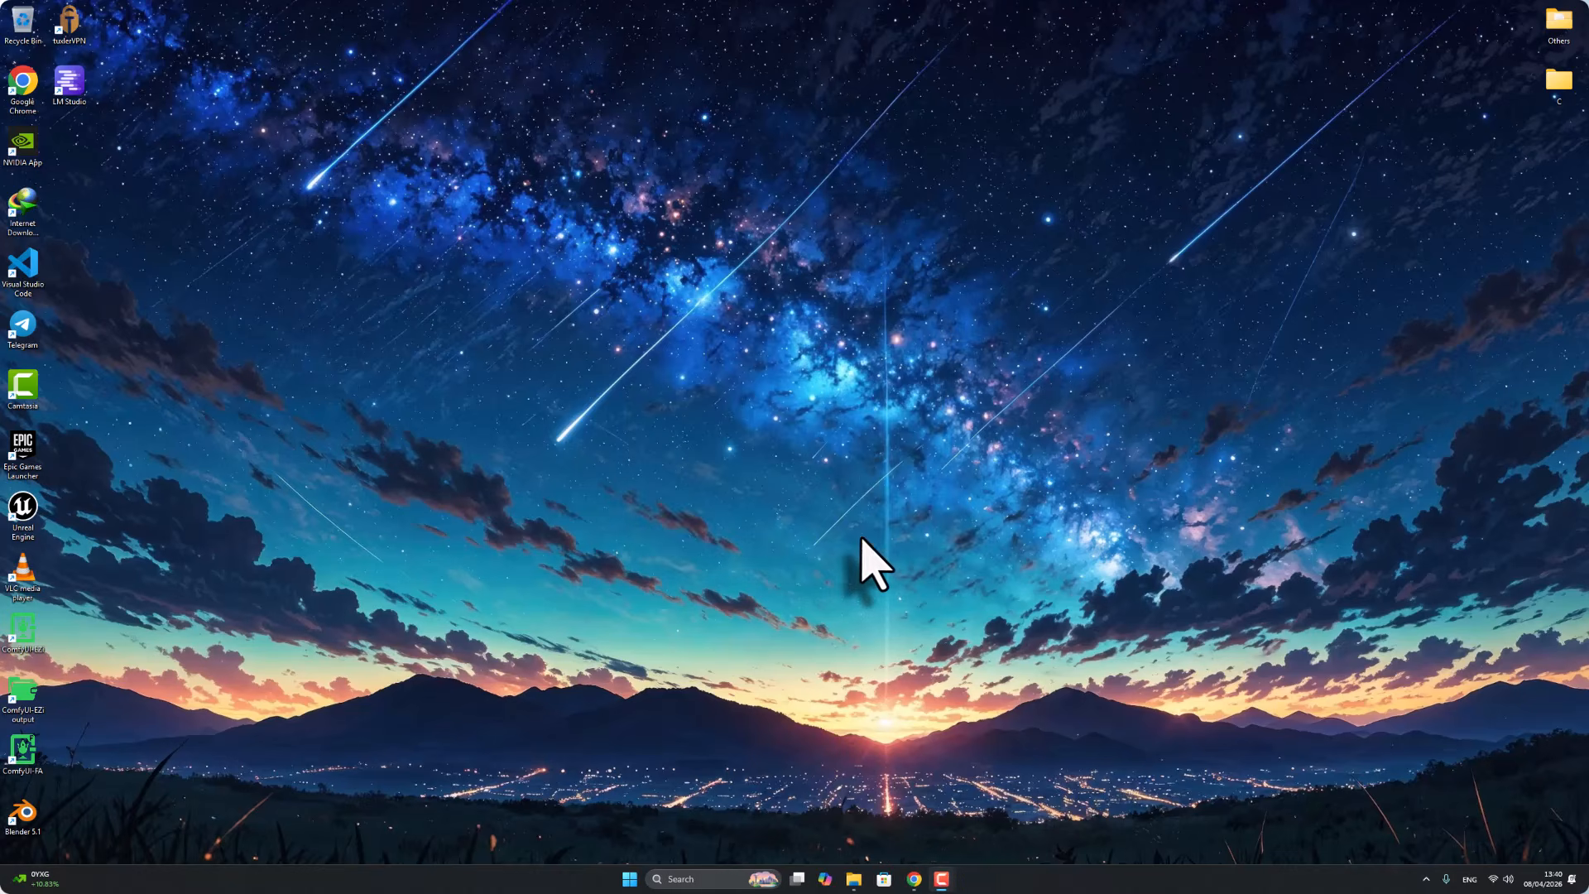
Run LM Studio as administrator and skip the gemma-3-4b download offered during the first-run setup
right_click(73, 88)
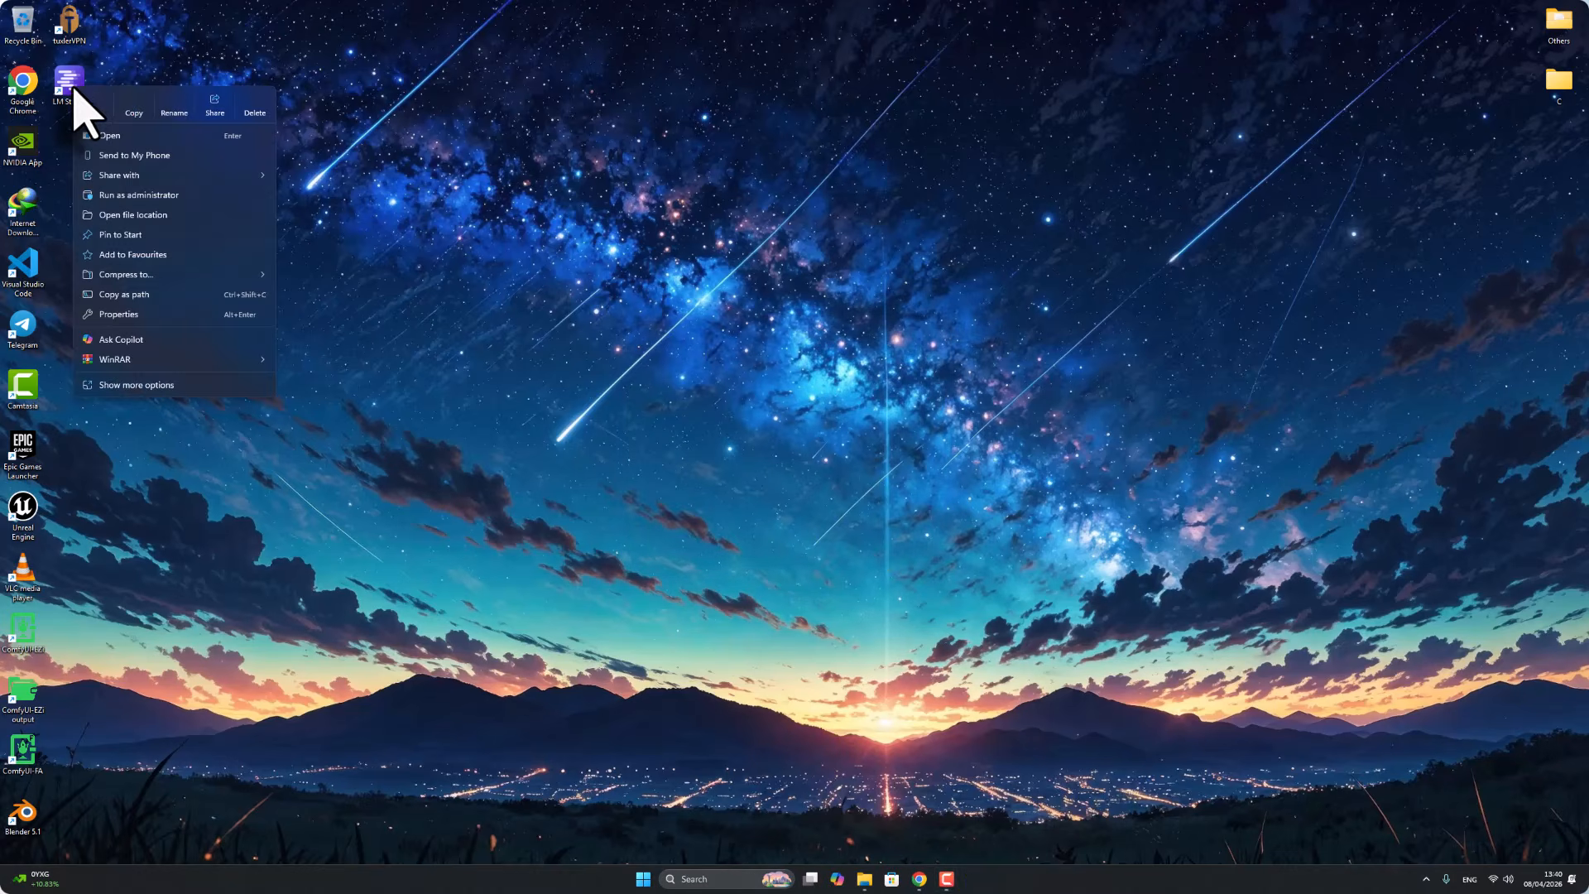
left_click(151, 197)
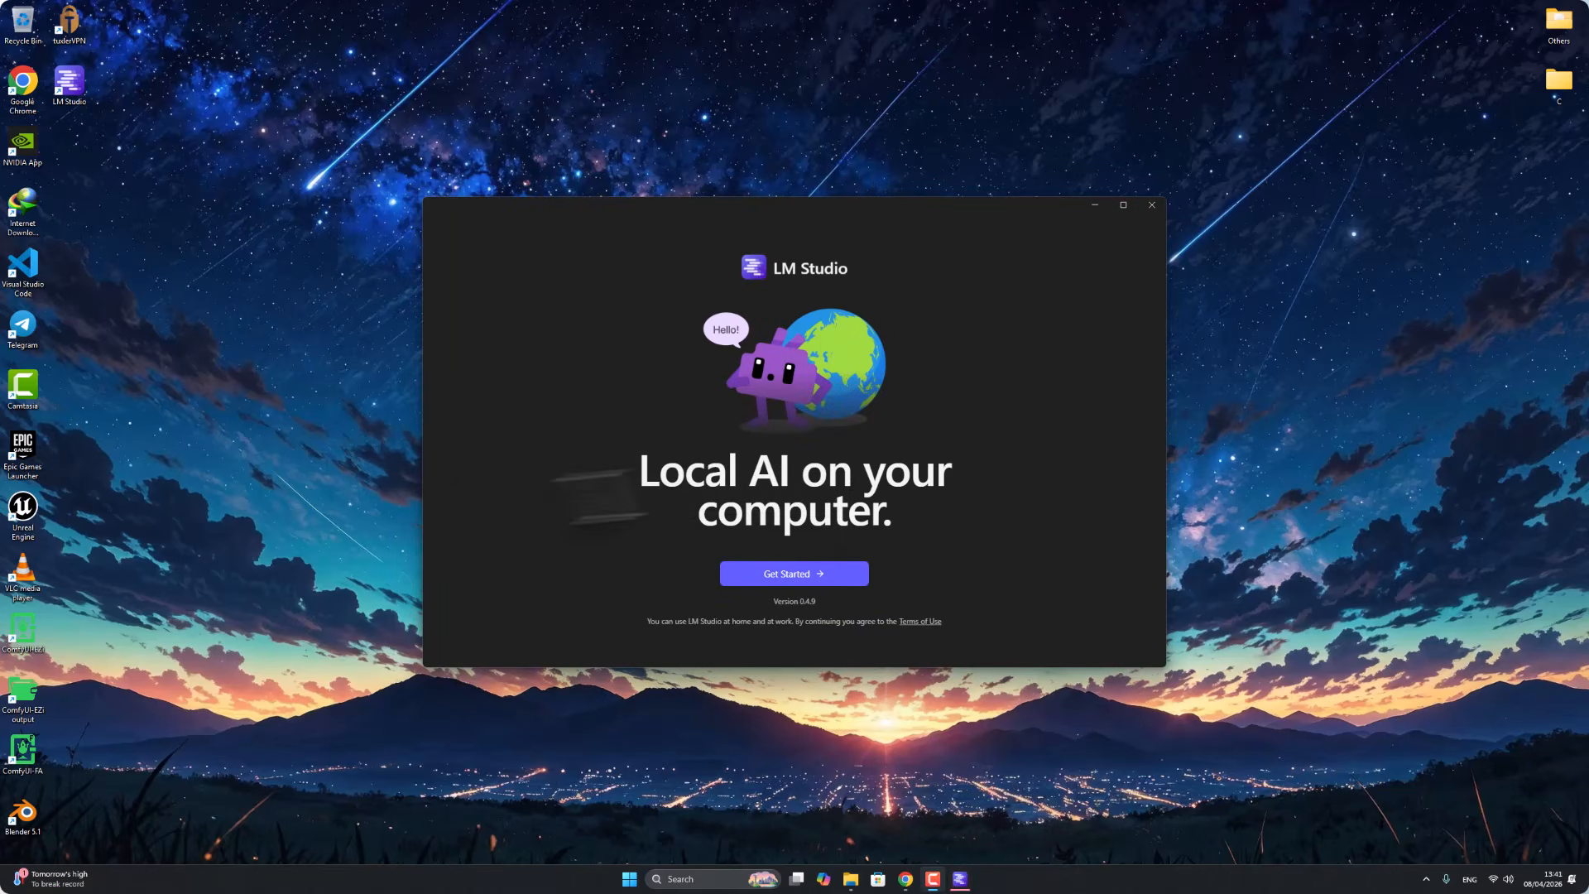
left_click(807, 573)
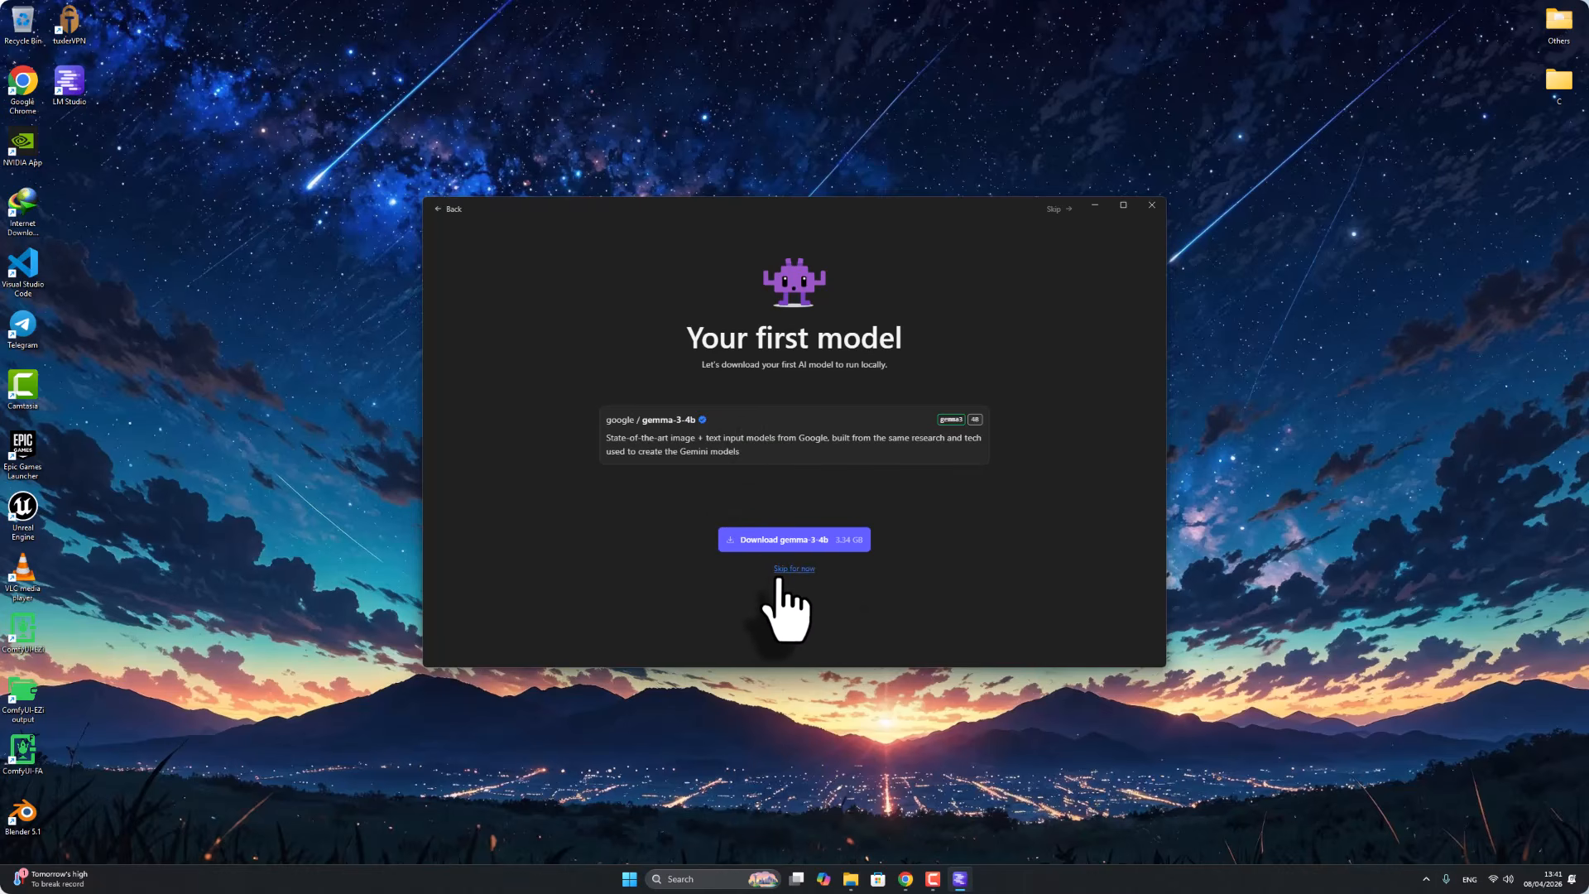
left_click(779, 578)
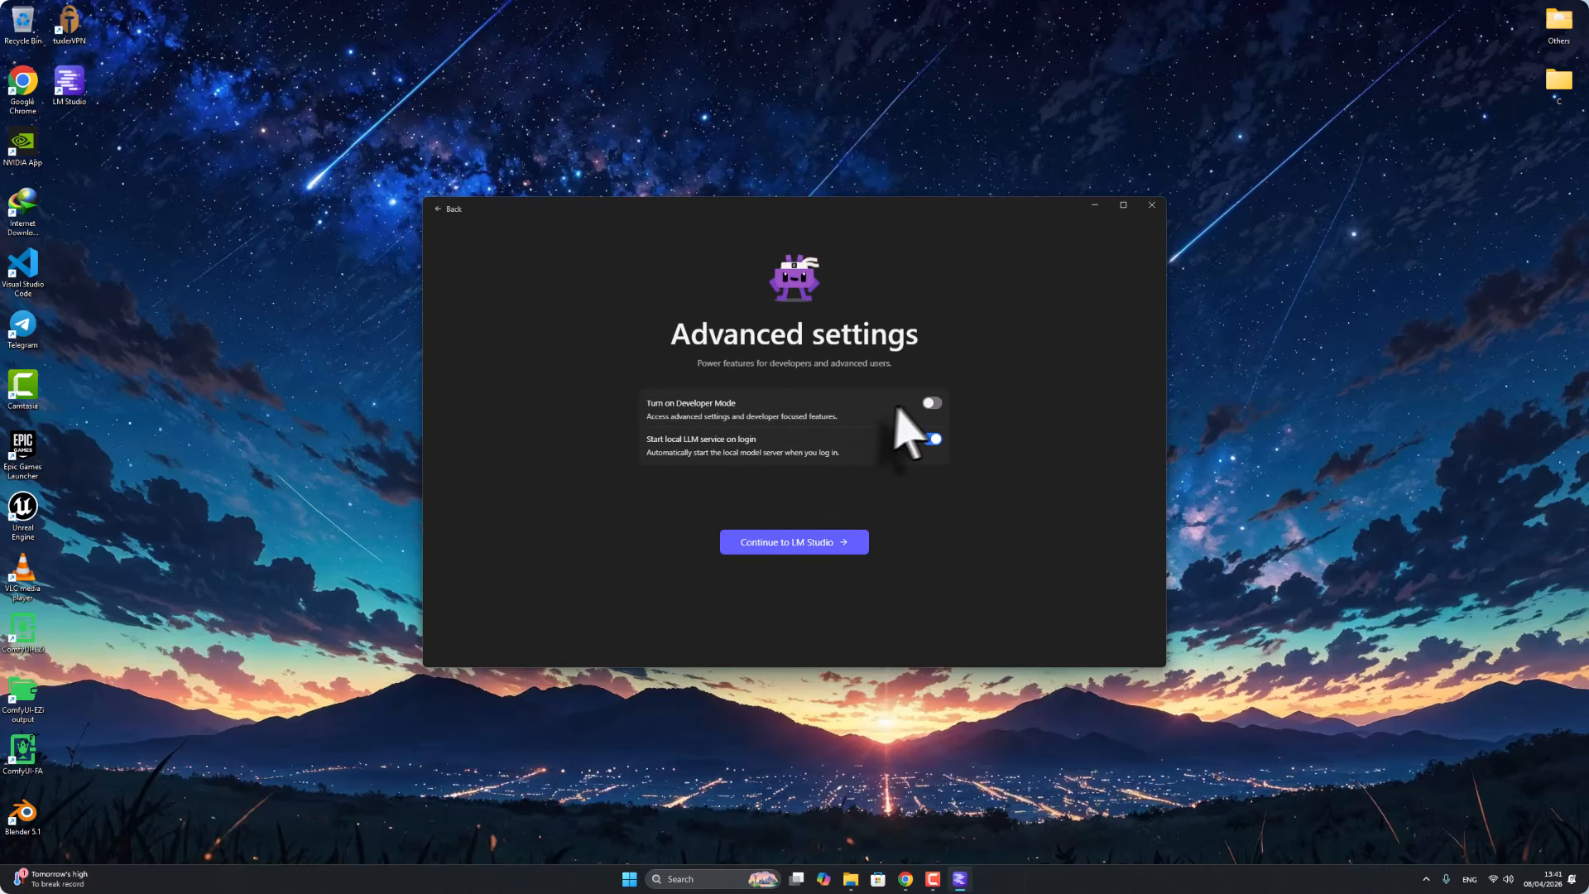
Turn on Developer Mode, leaving the local LLM service enabled, and continue into LM Studio, dismissing the LM Link introduction
left_click(930, 403)
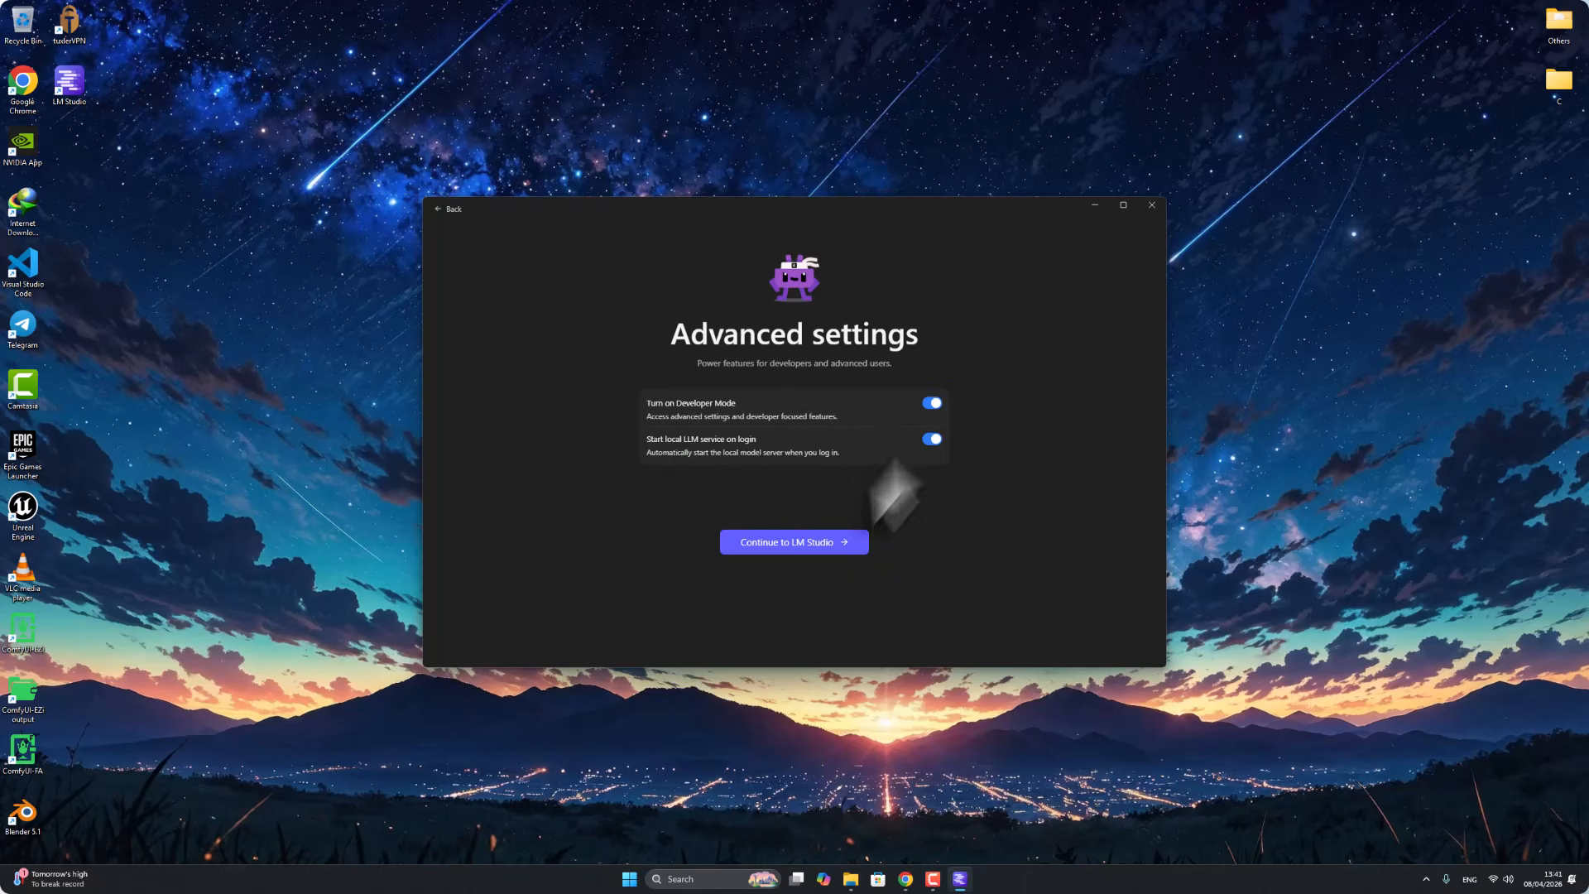
left_click(795, 544)
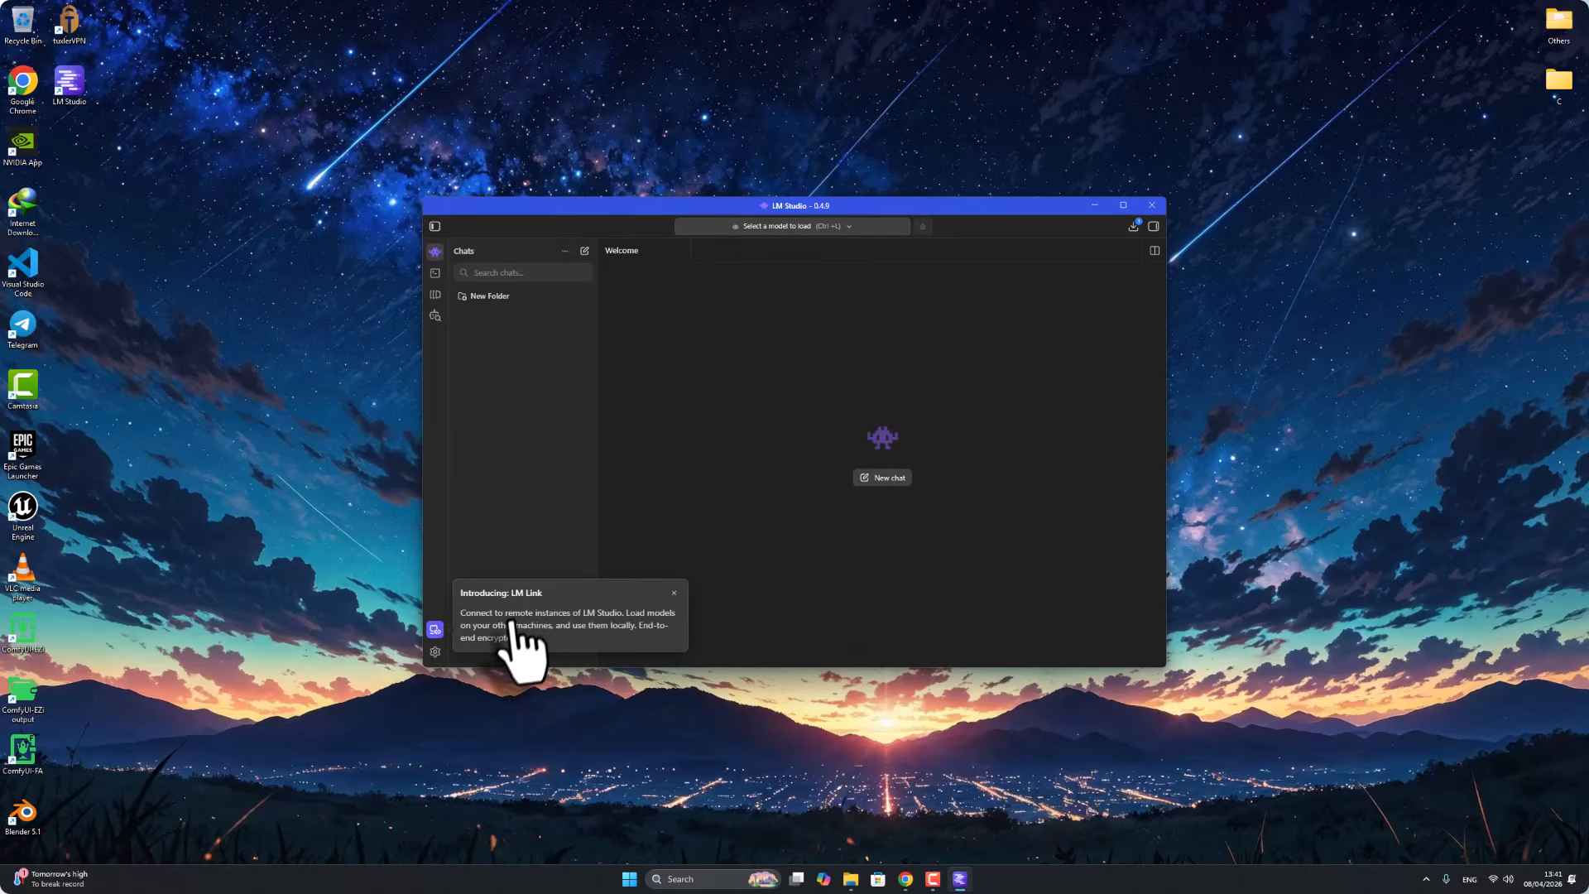
left_click(675, 593)
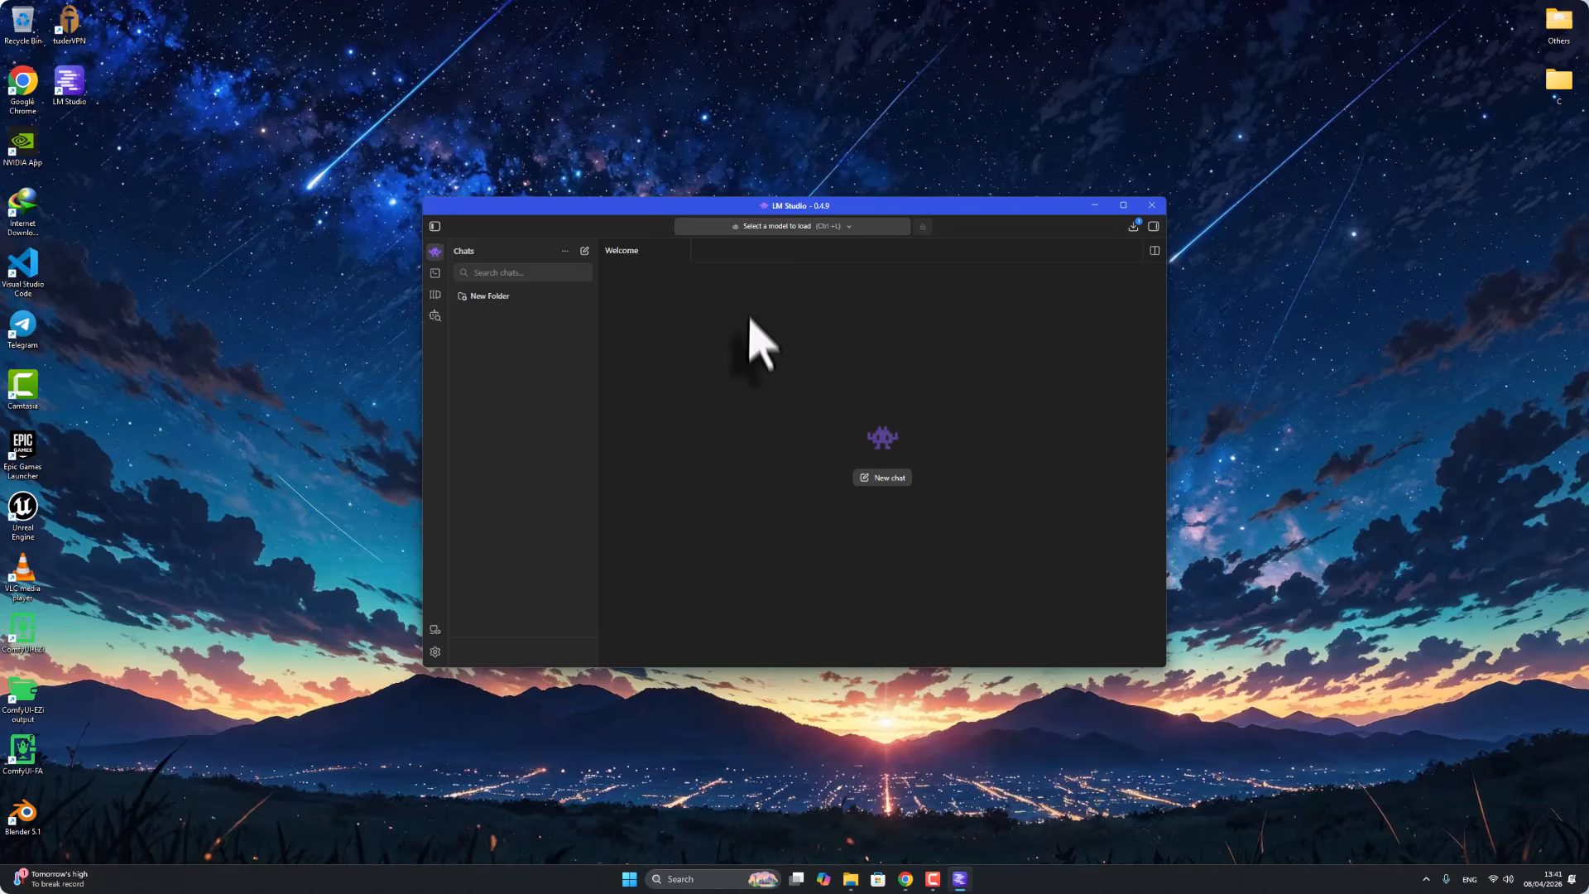
Search the online model catalog for "gemma"
left_click(767, 232)
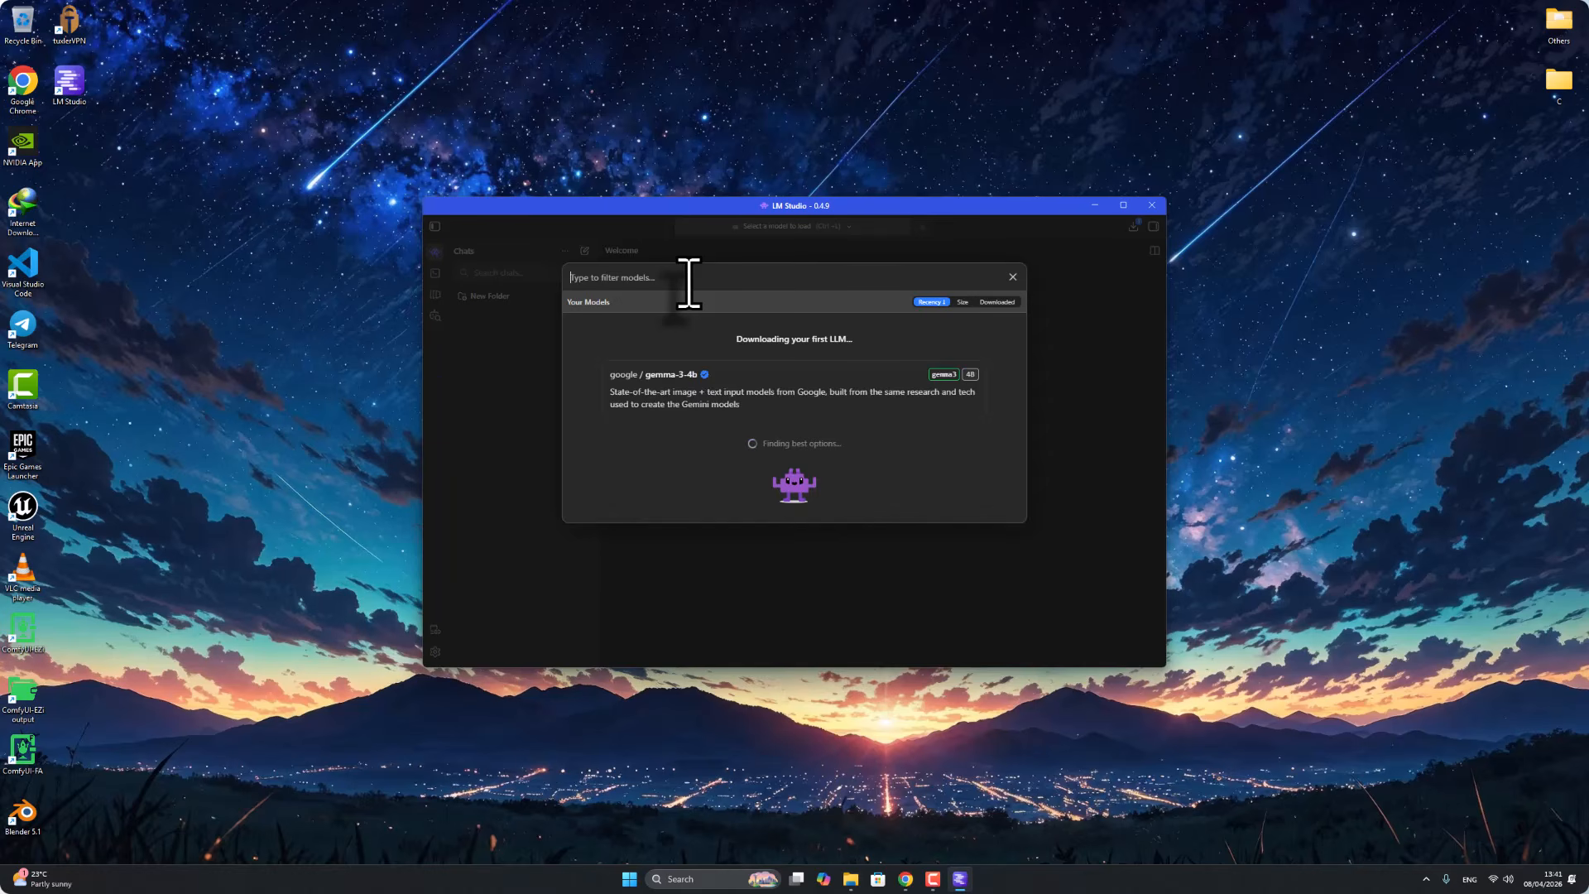
type("gemma")
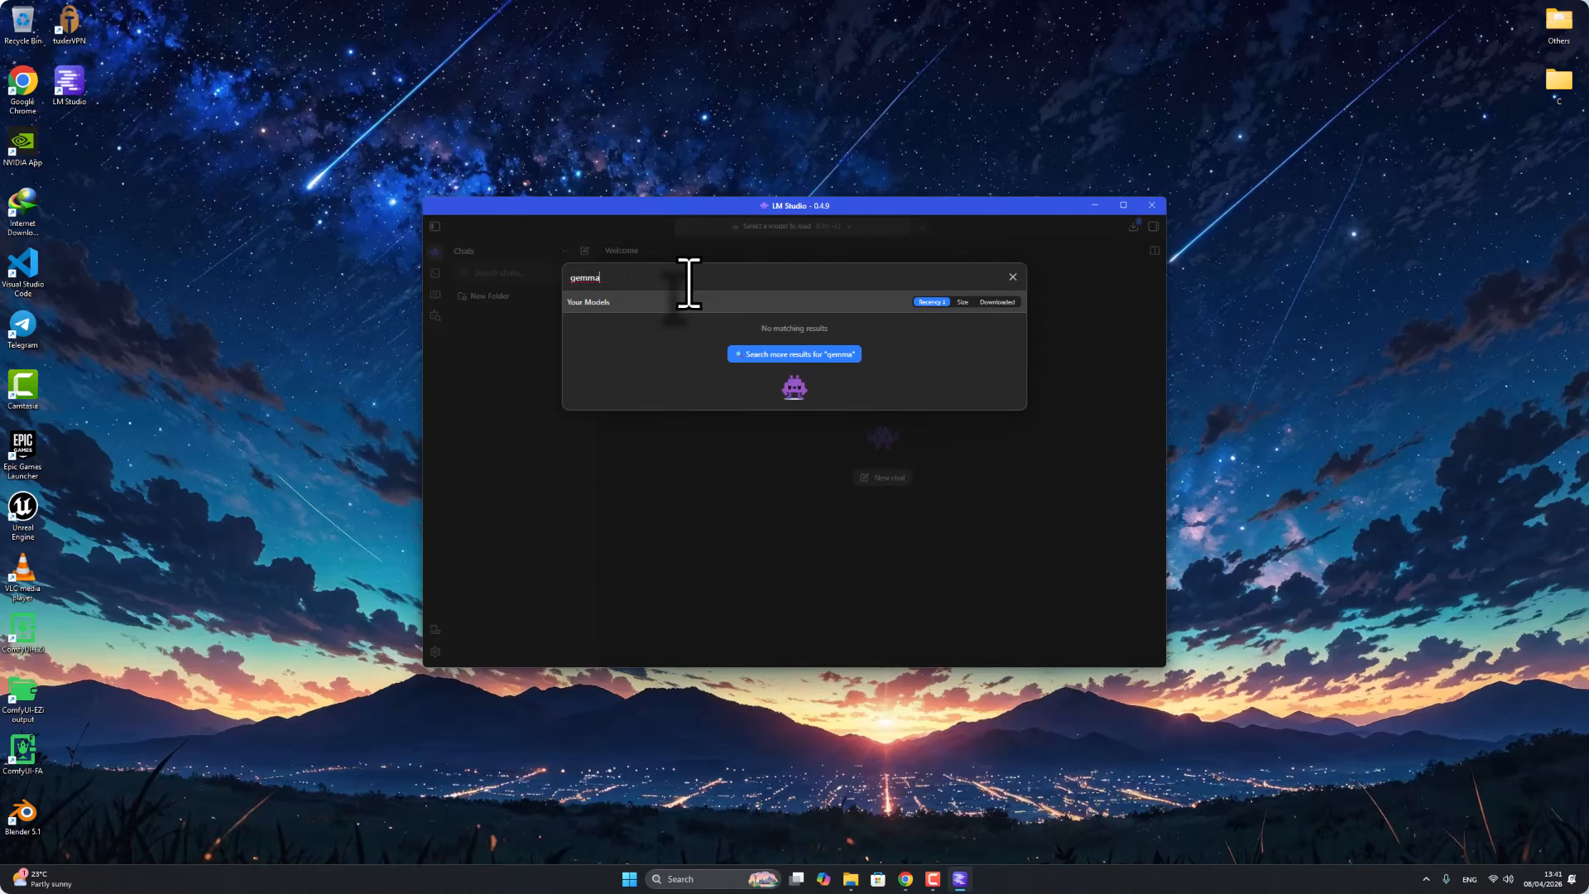
left_click(795, 354)
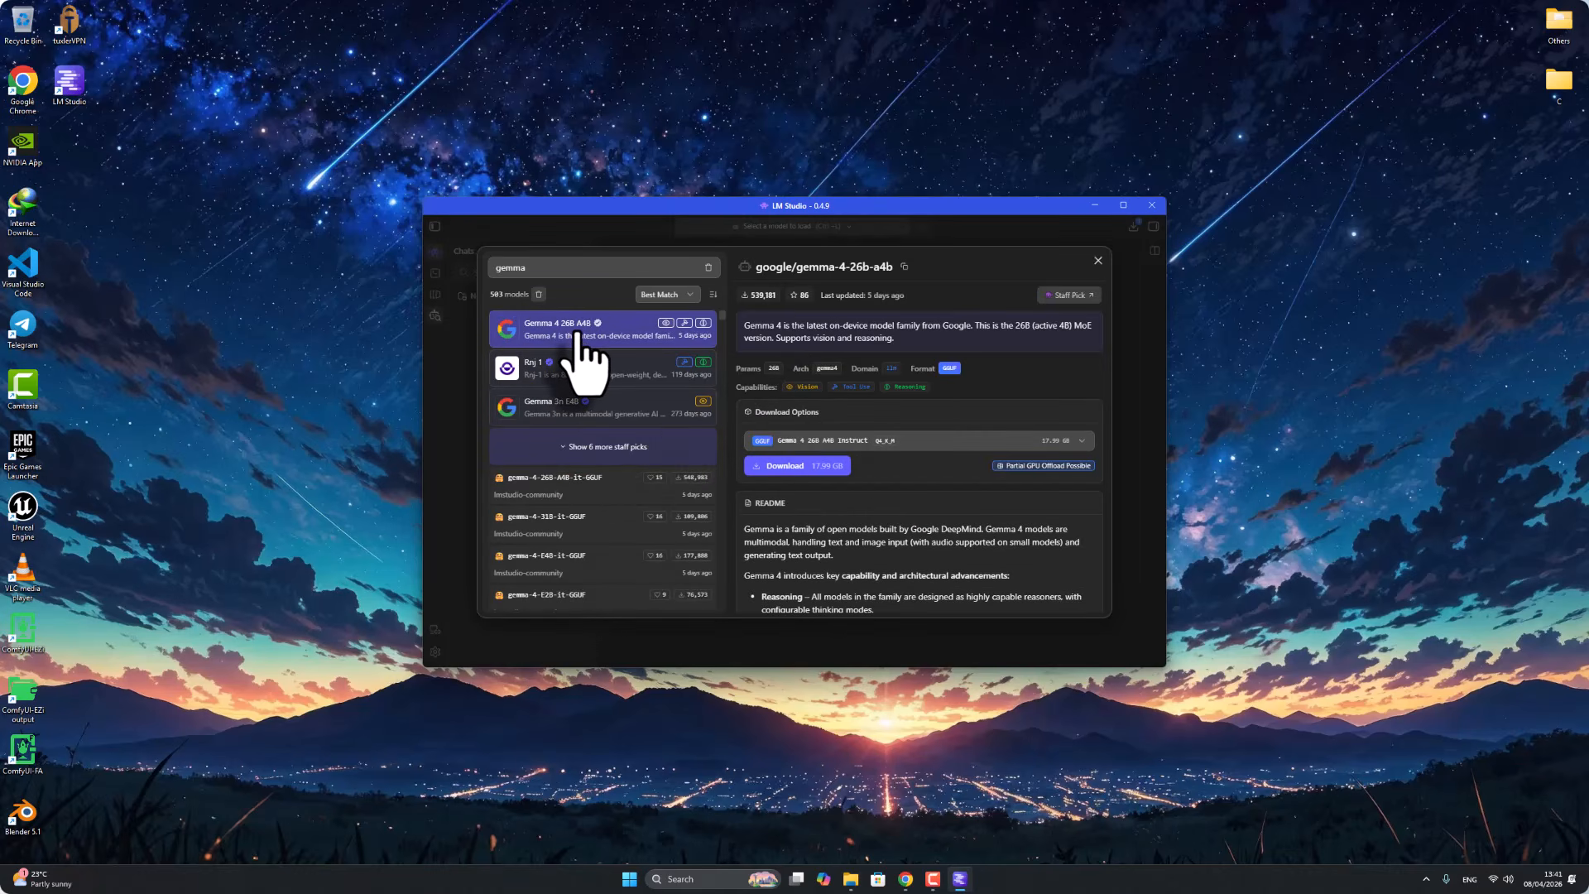
Download google/gemma-4-26b-a4b with the Gemma 4 26B A4B Instruct Q4_K_M option and close the model search
left_click(1080, 441)
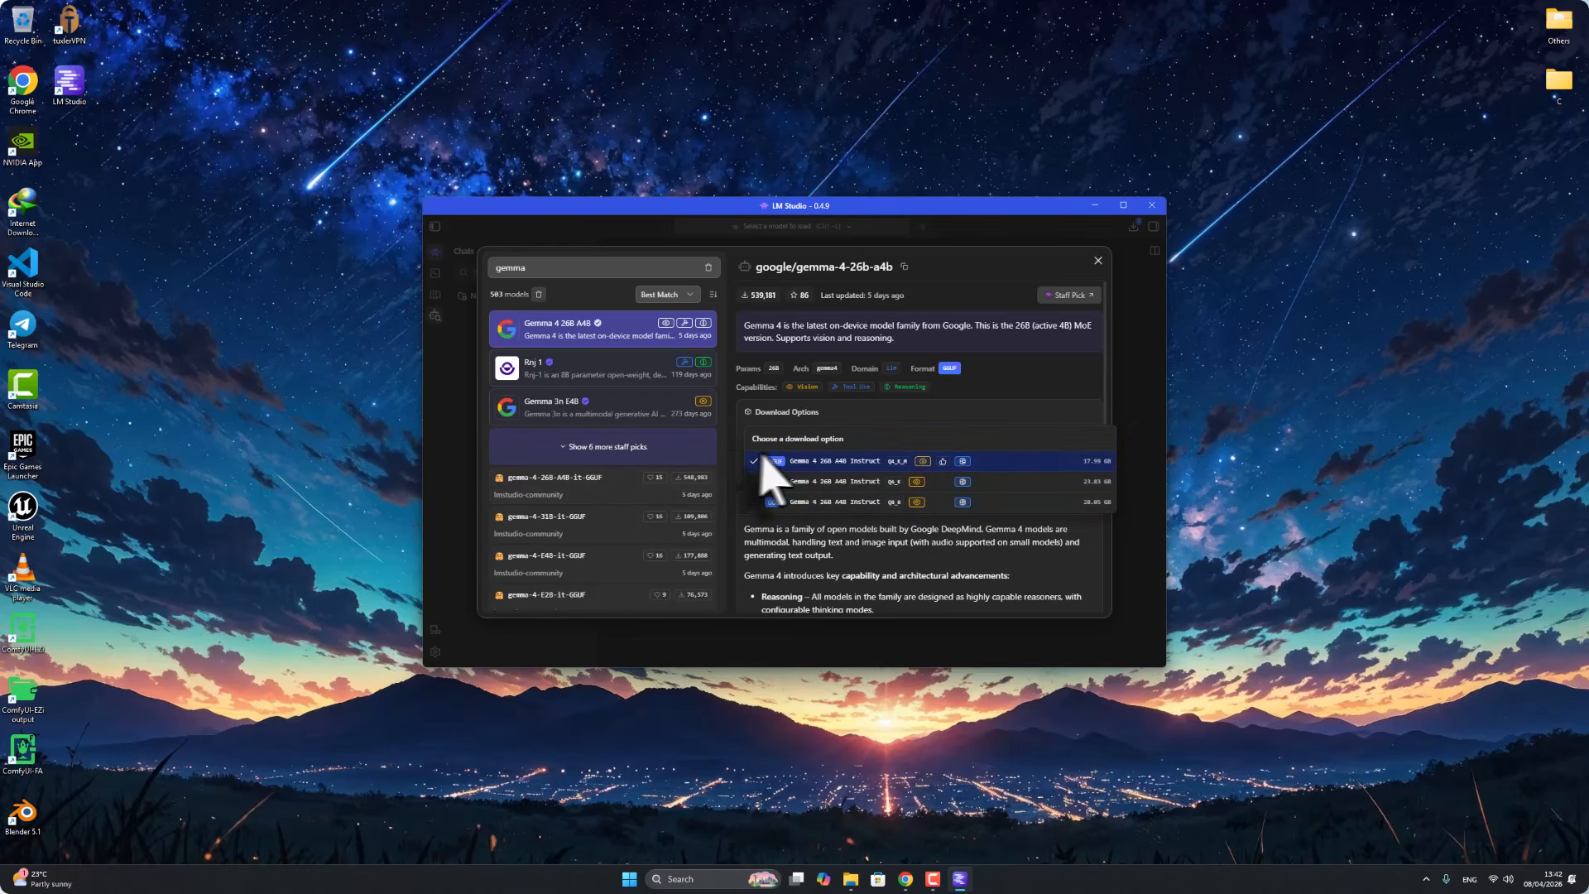
left_click(794, 463)
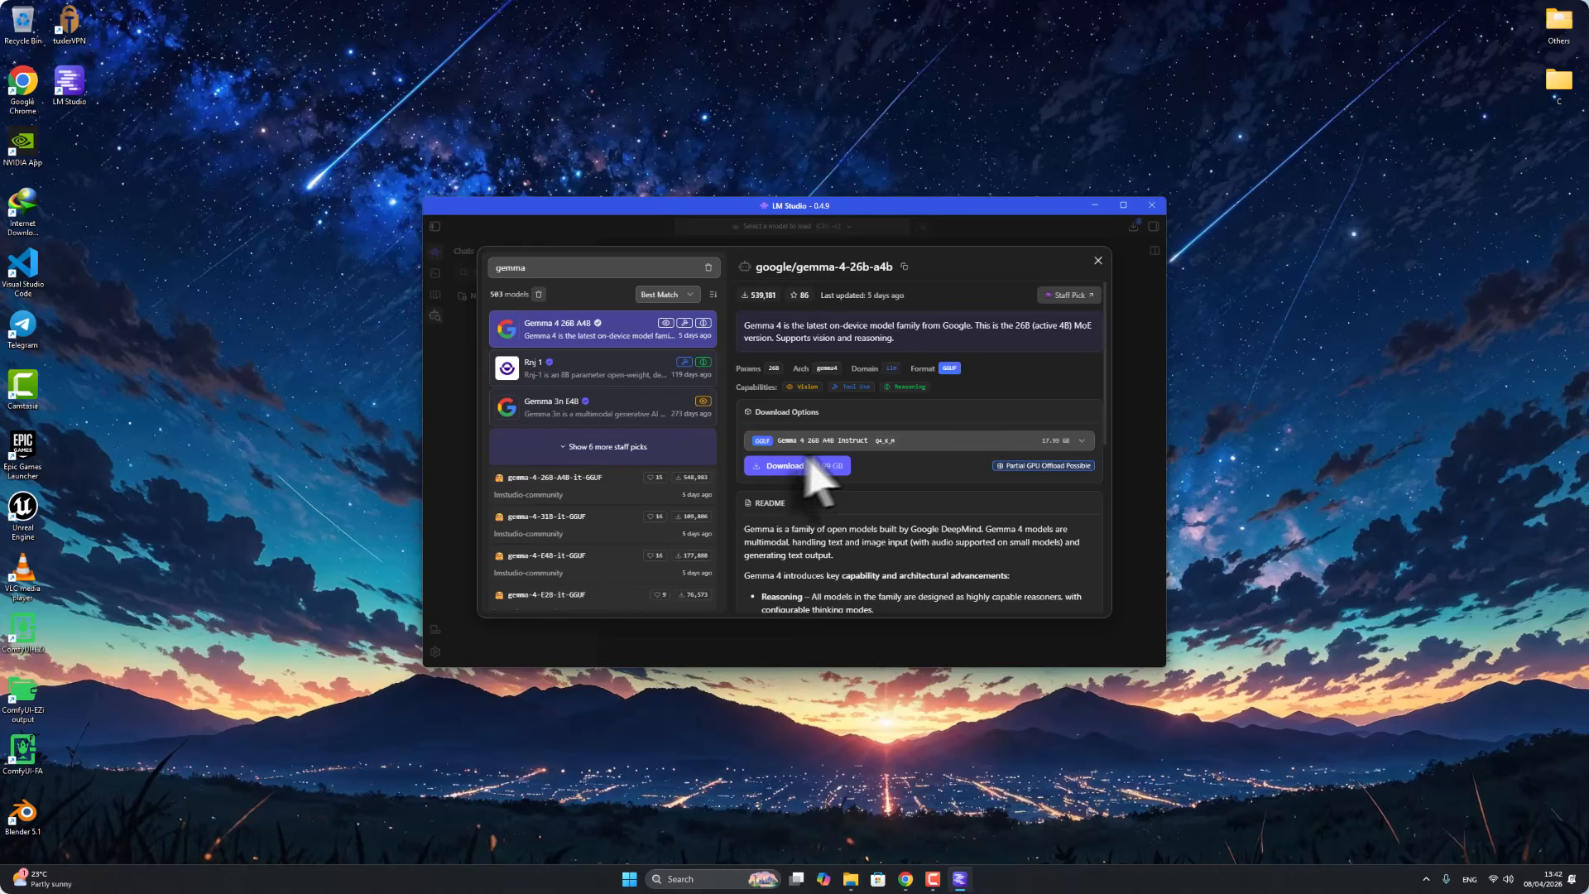
left_click(863, 445)
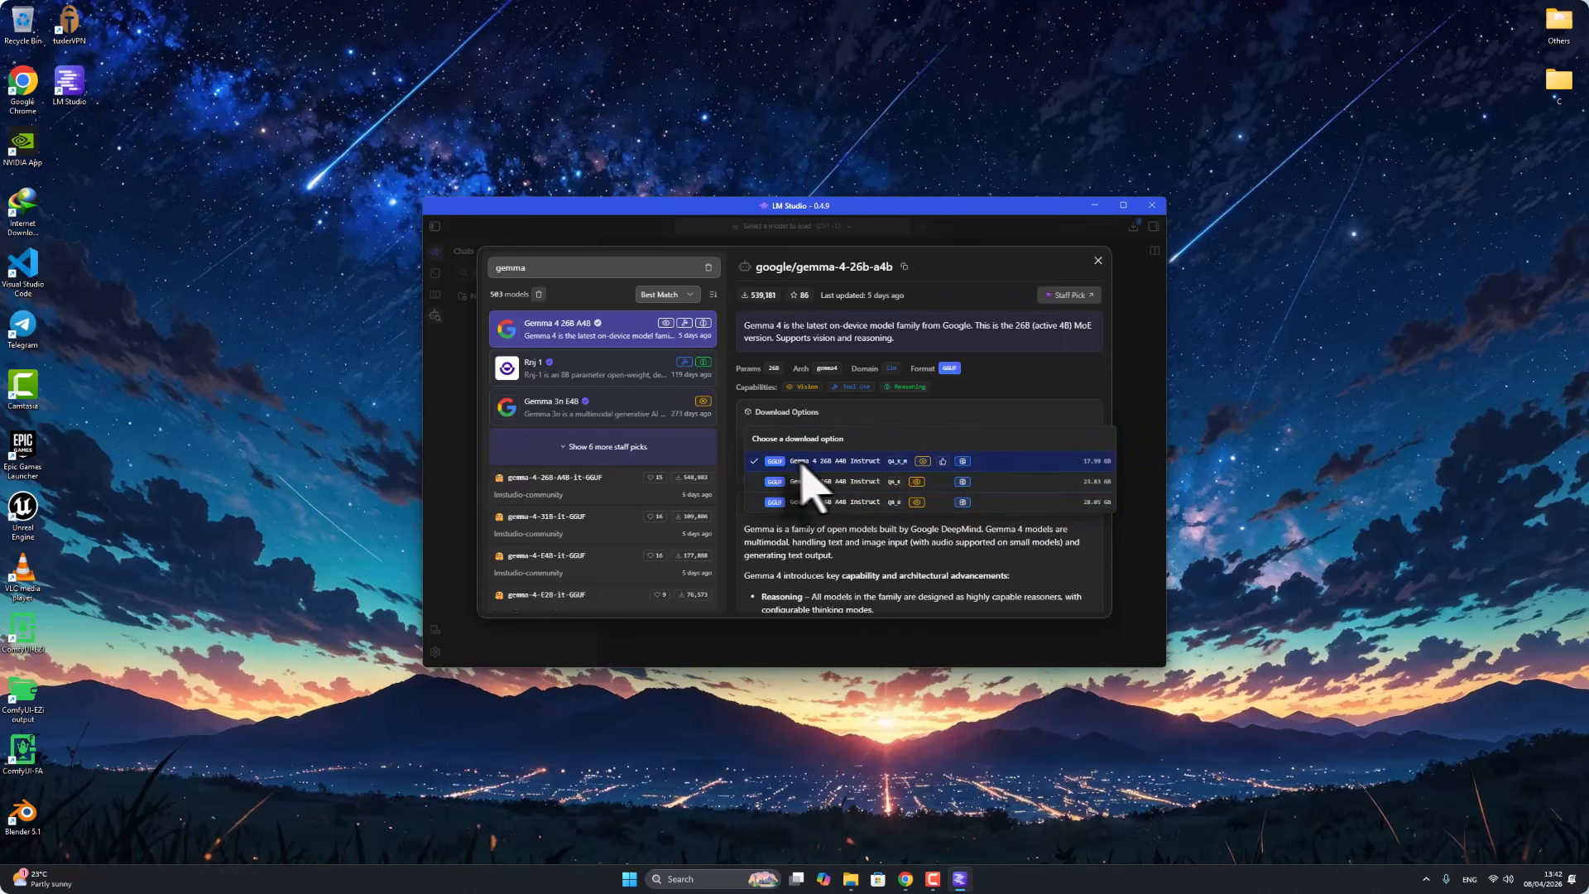
left_click(858, 461)
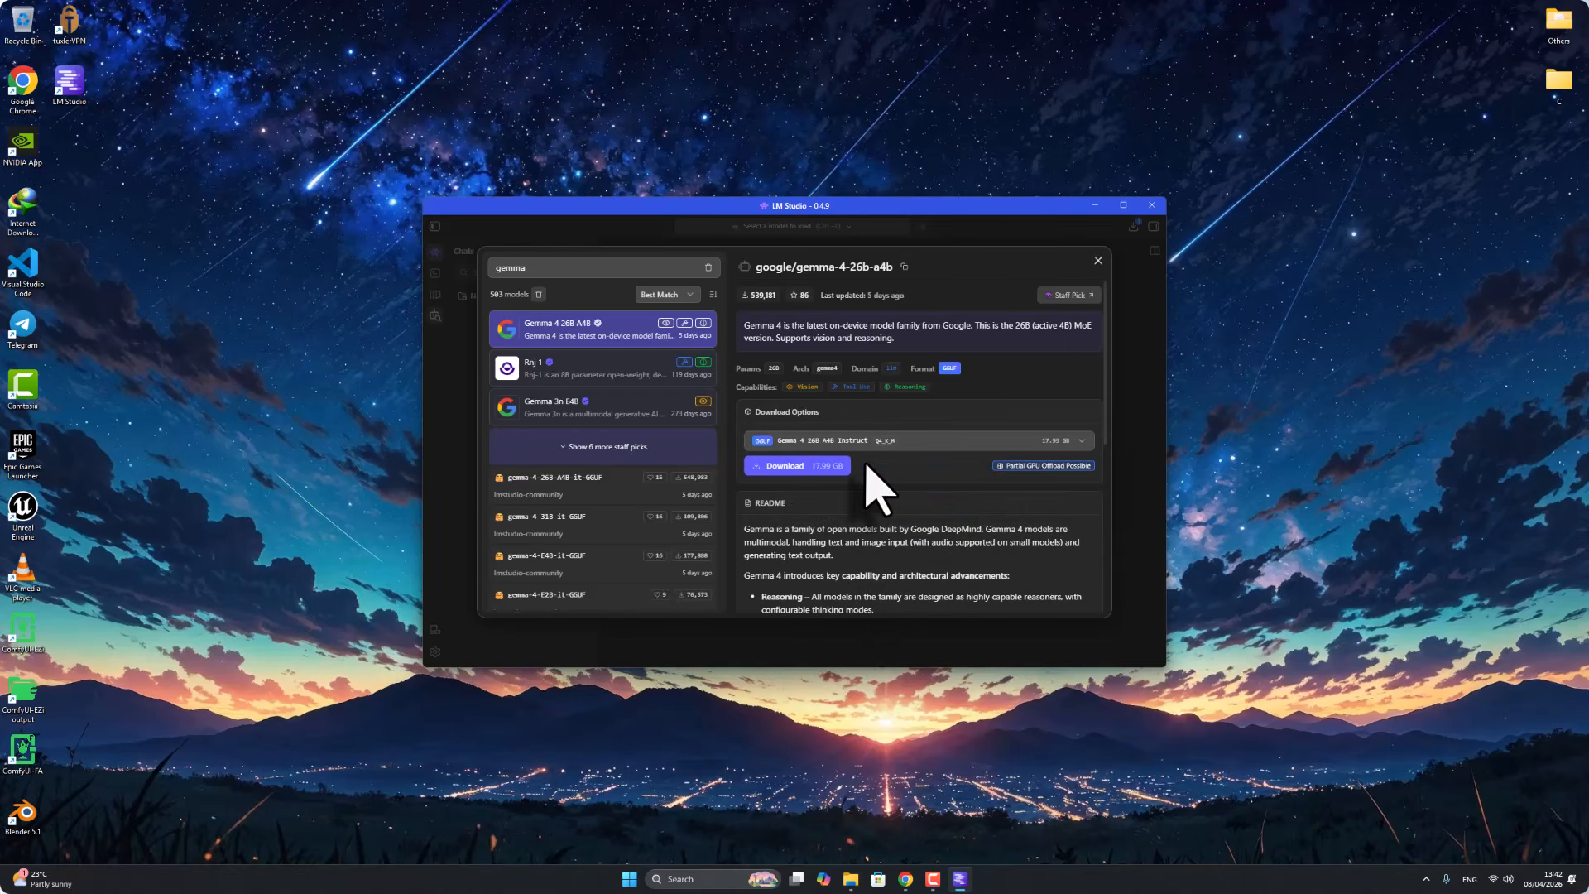
left_click(786, 469)
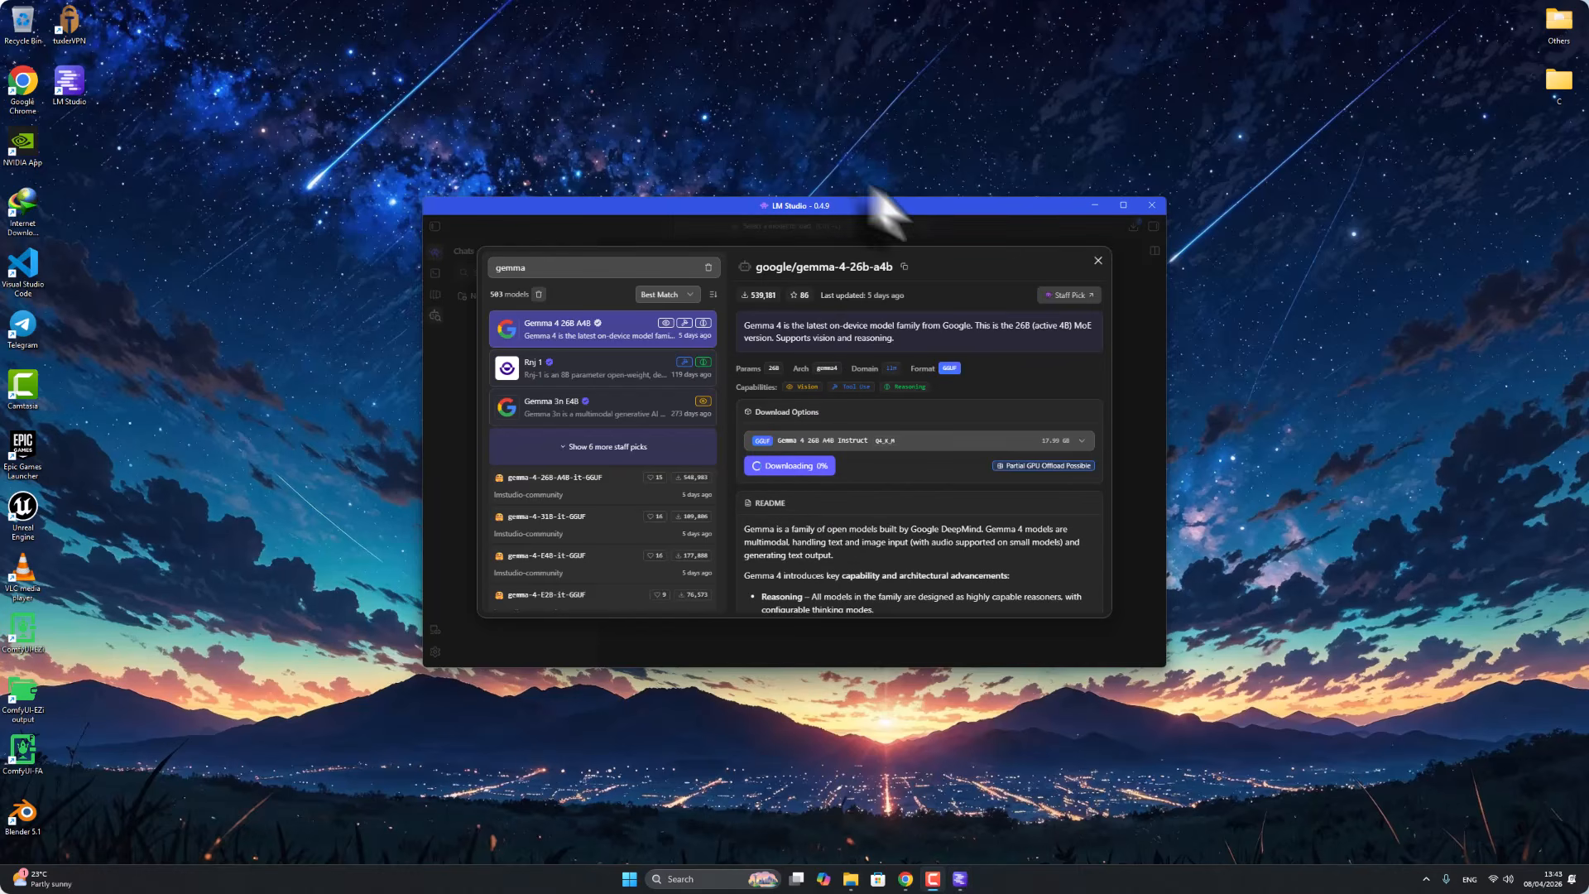
left_click(1098, 261)
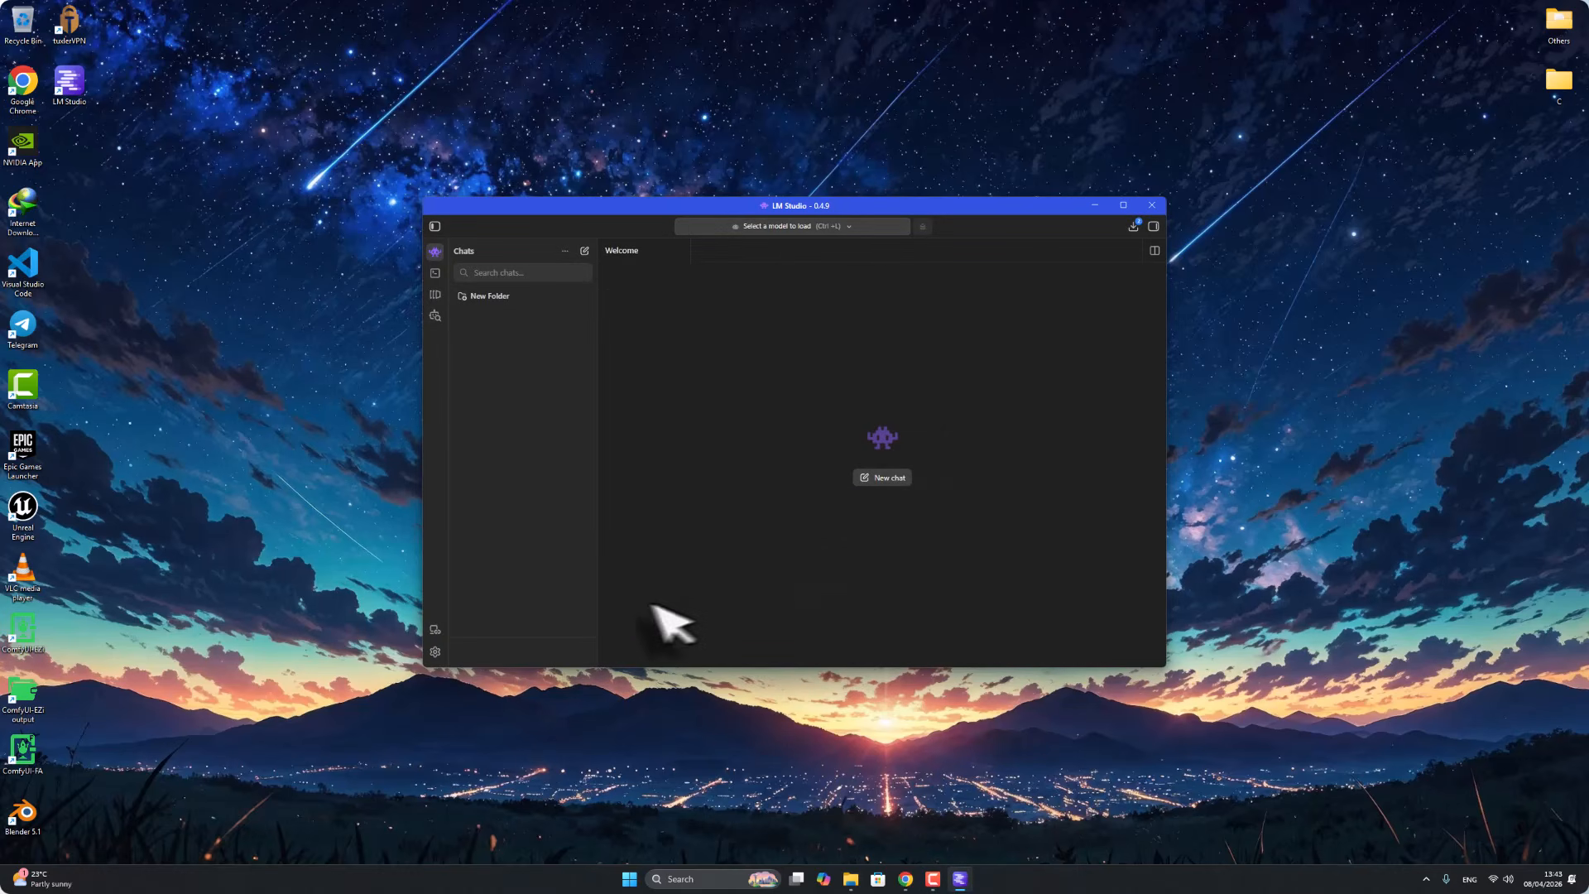
Open the downloads list, request loading of the downloaded google/gemma-4-26b-a4b model, and close the list
left_click(1132, 227)
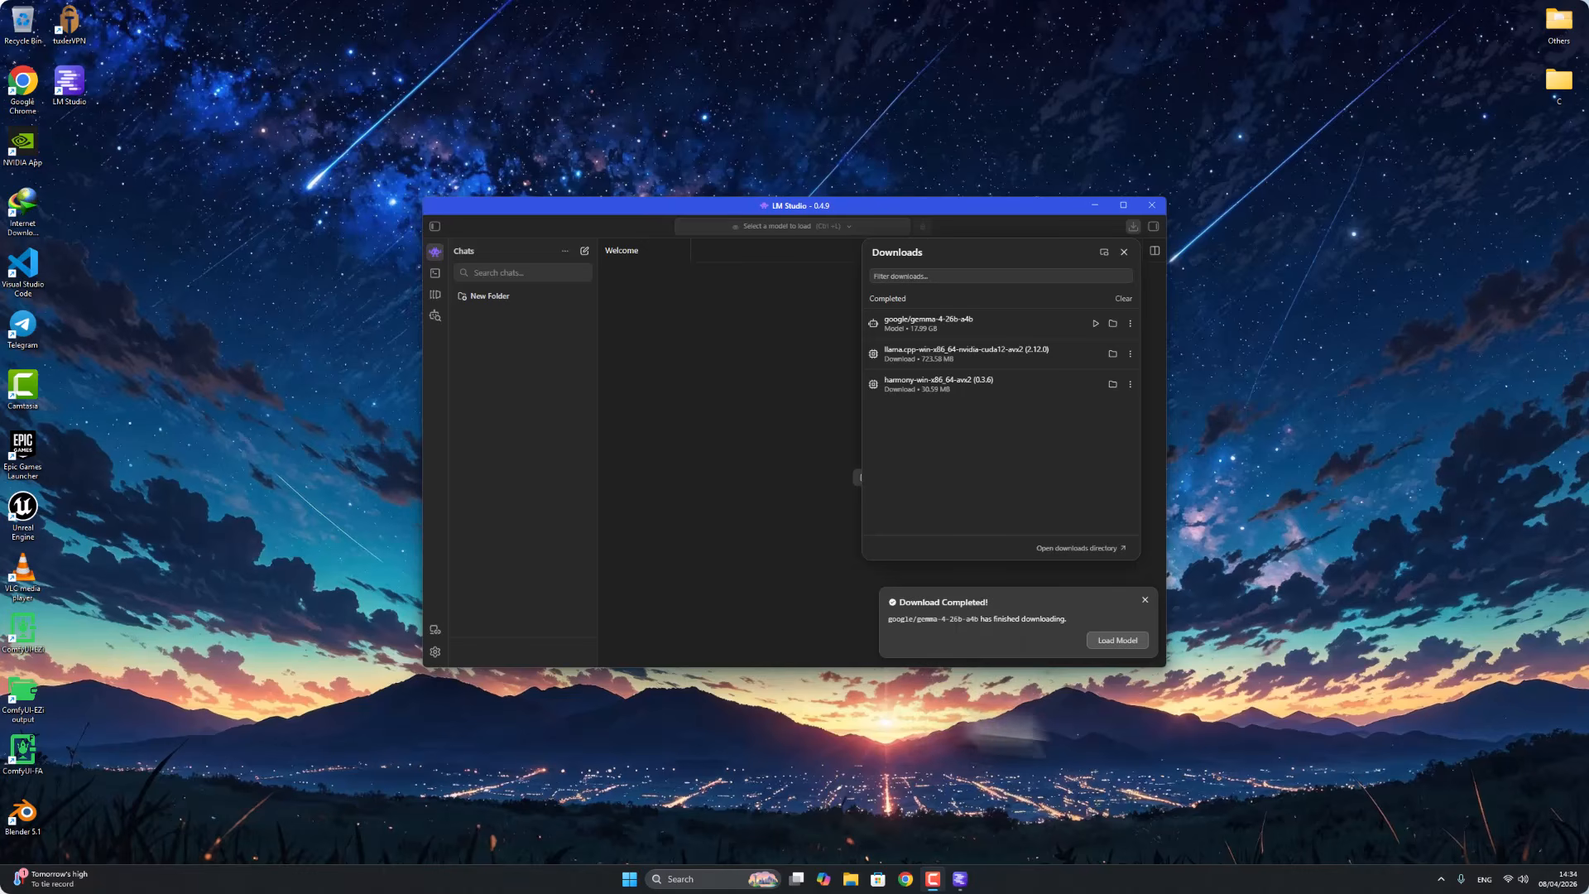
left_click(1112, 649)
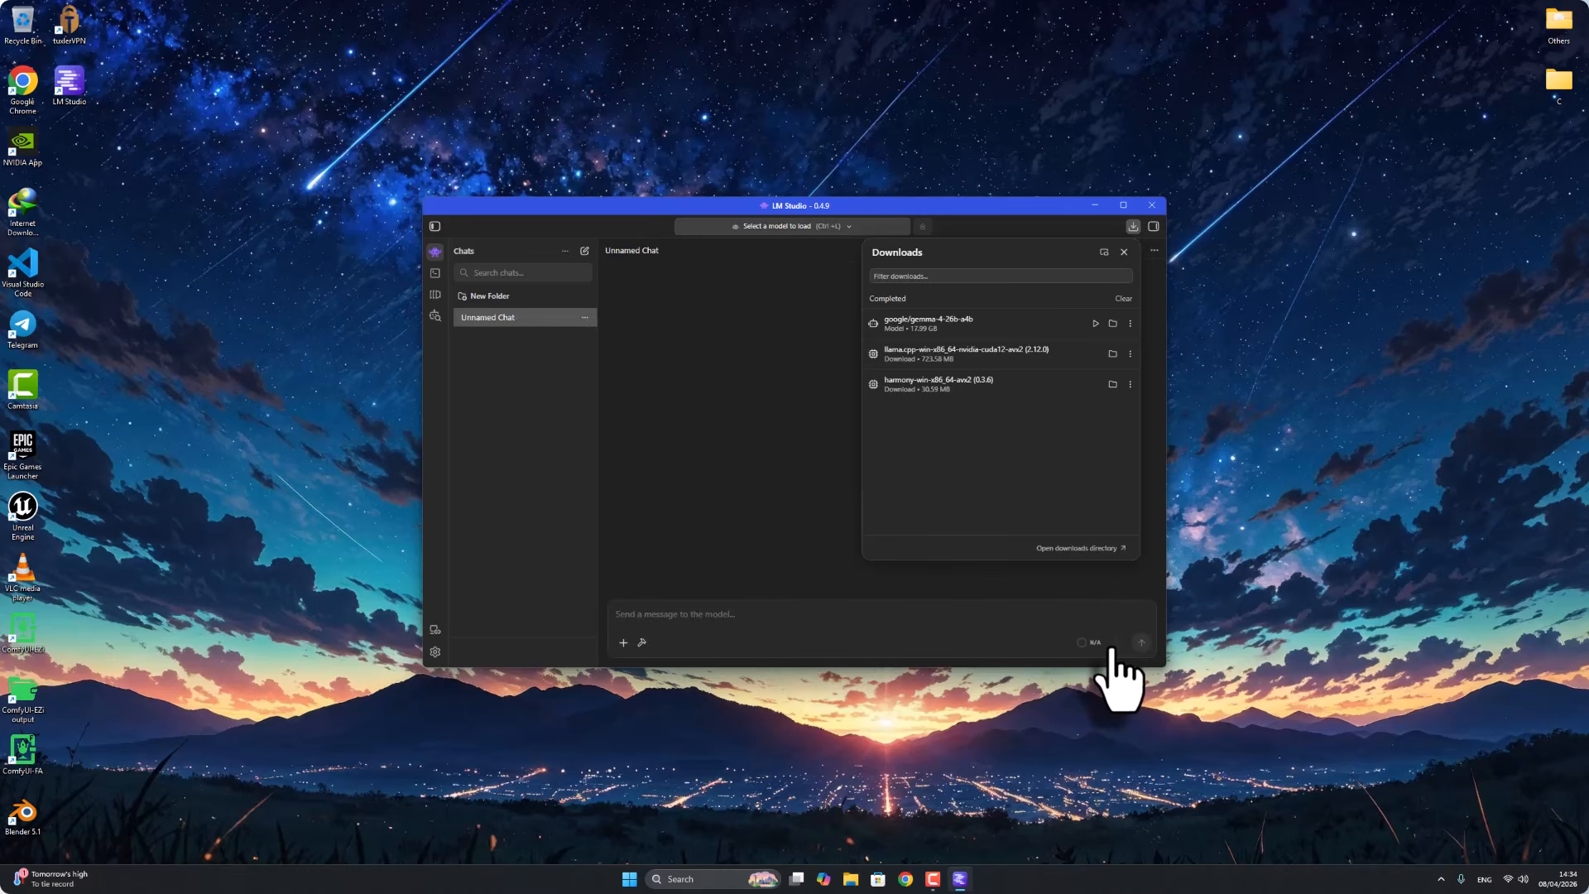
left_click(701, 405)
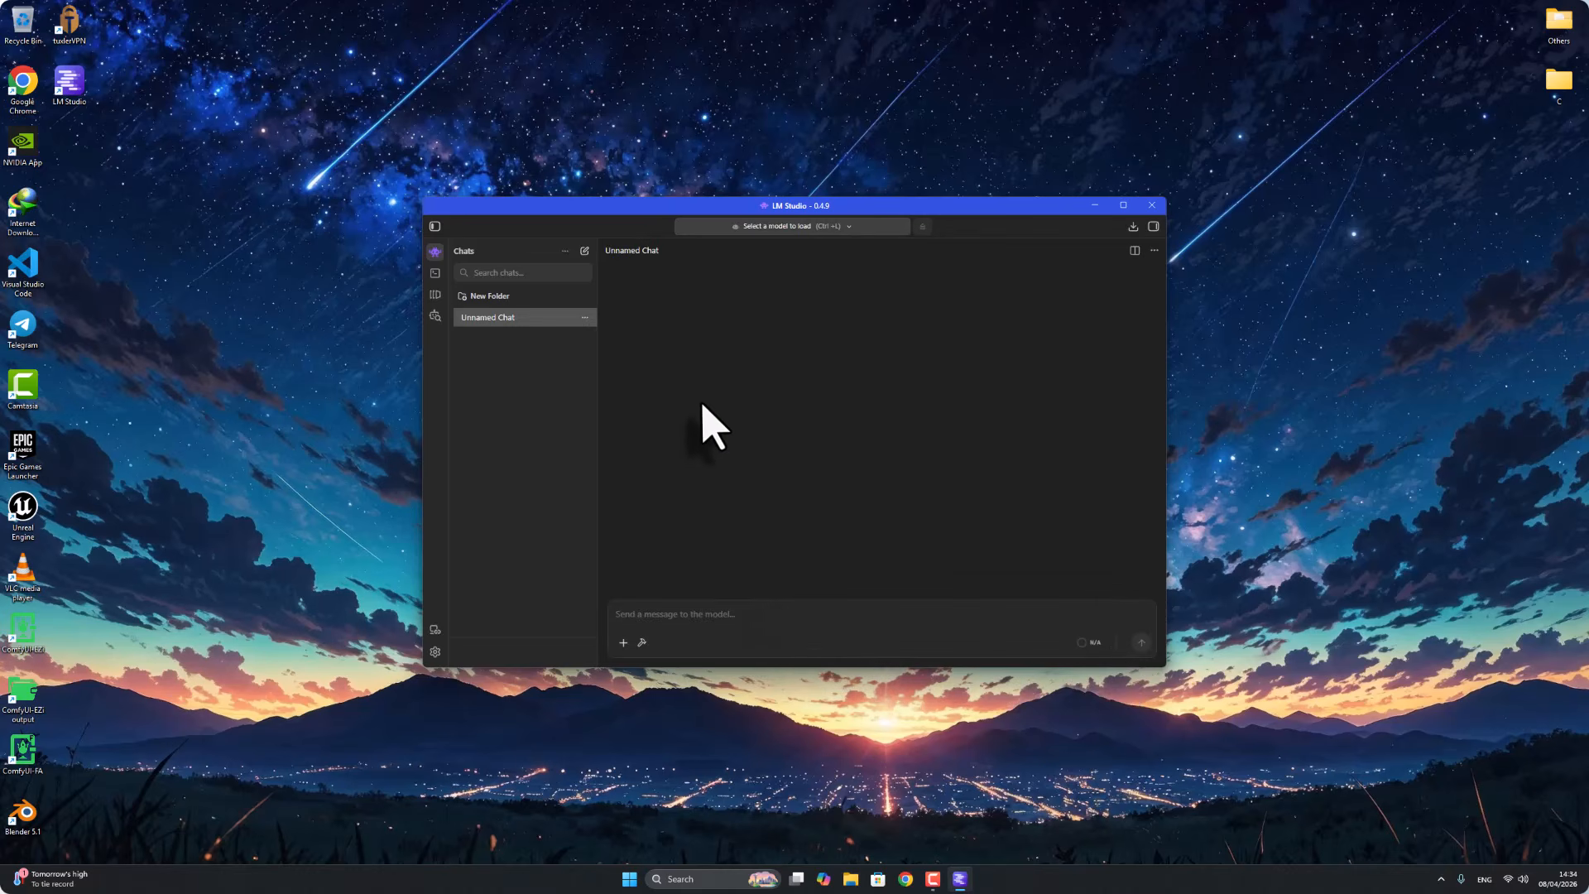
Load the downloaded Gemma 4 26B A4B model for the unnamed chat
left_click(793, 228)
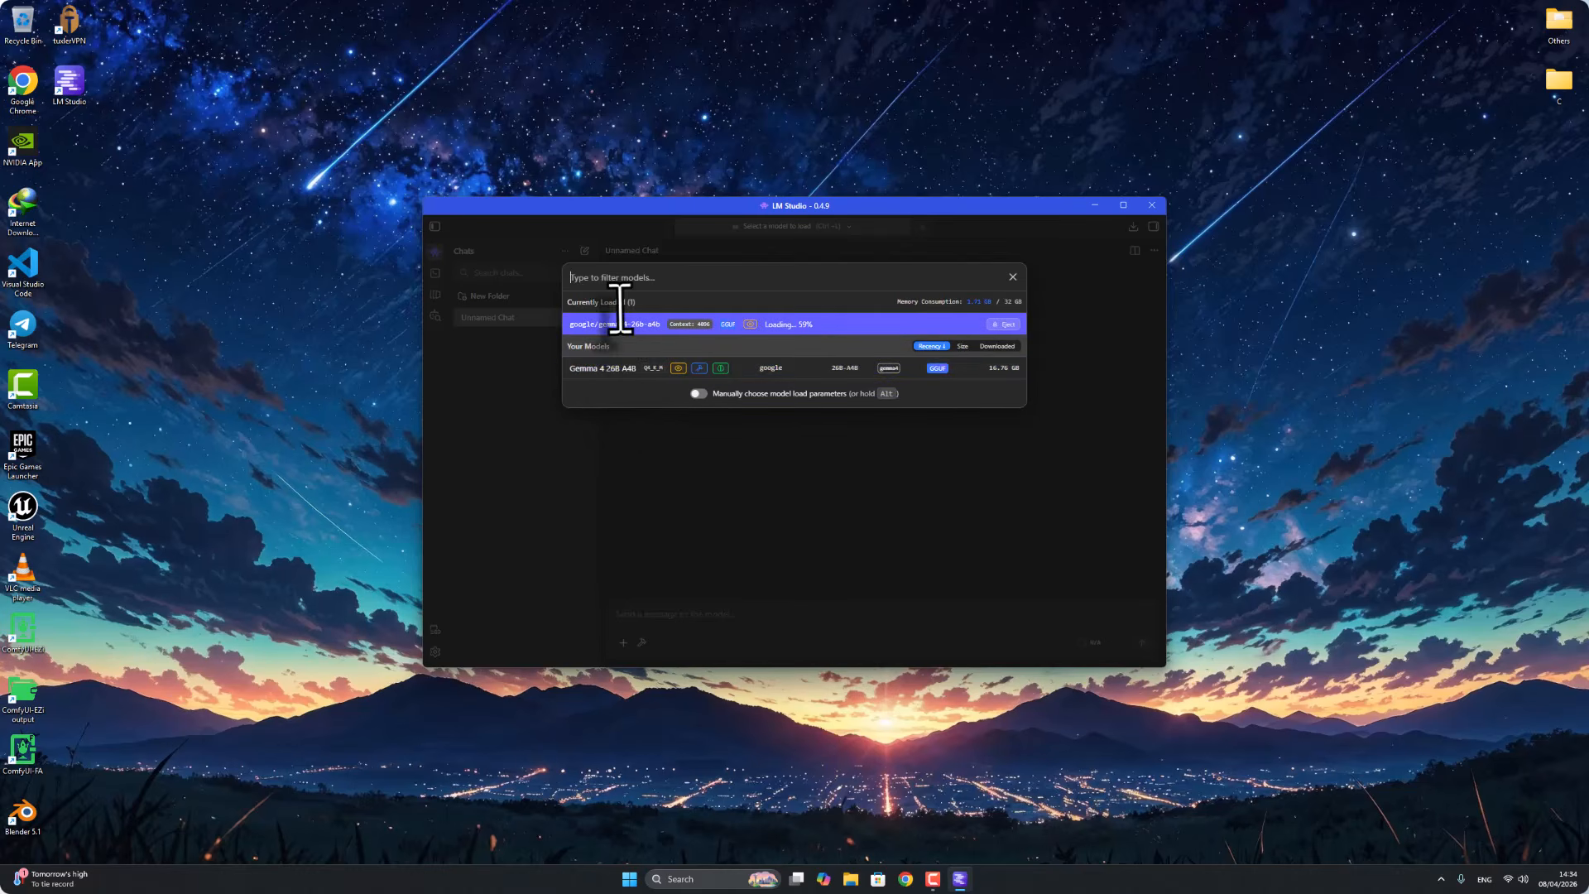
left_click(624, 368)
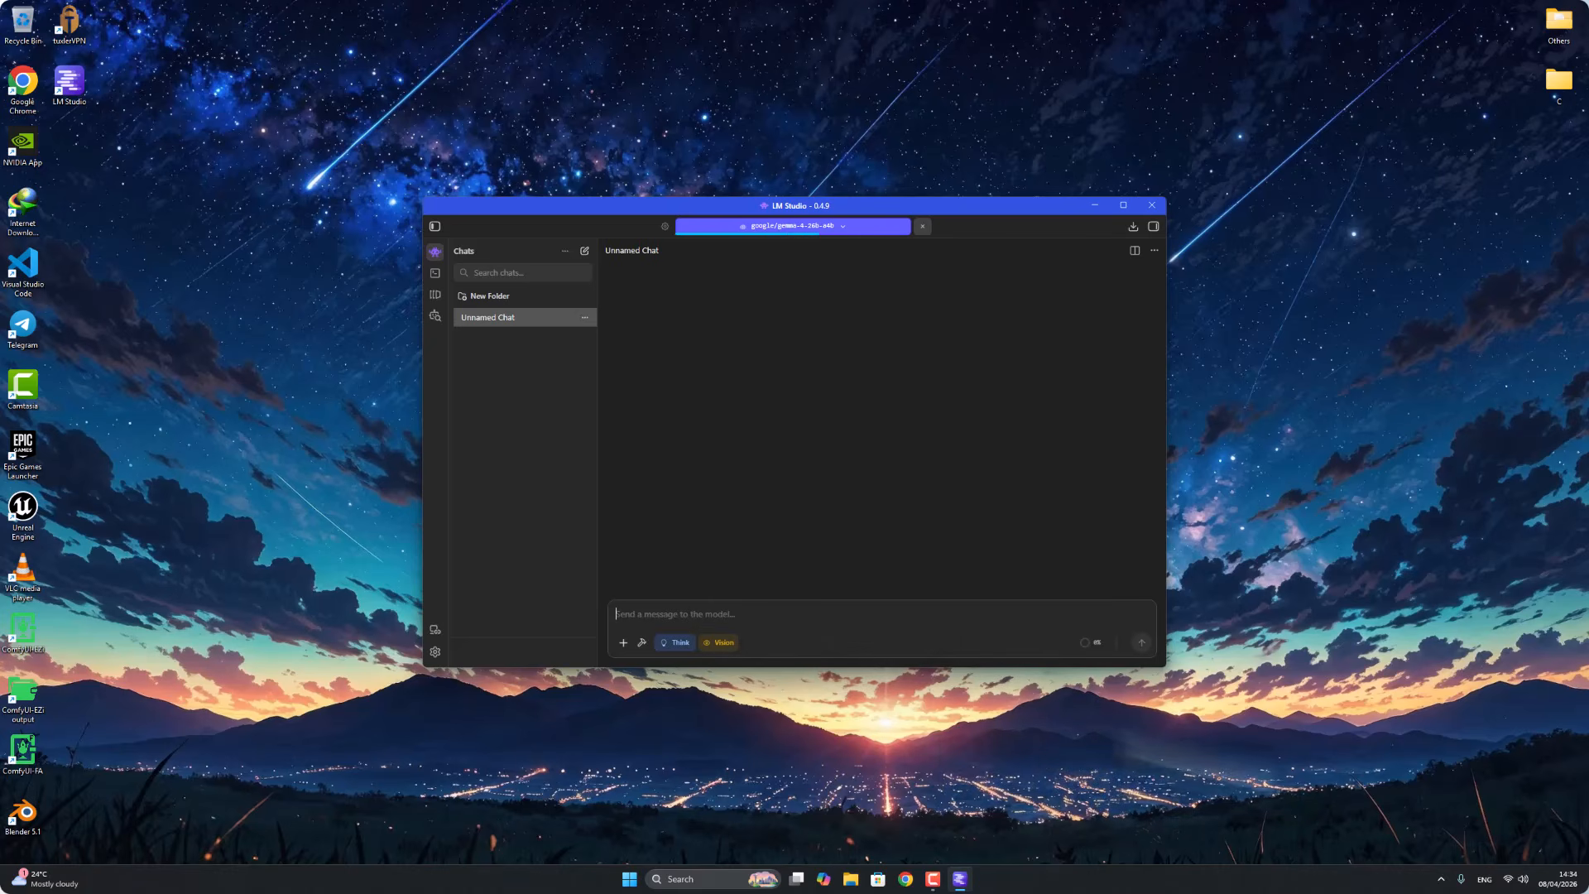
Check the system's Wi-Fi status, and enter the chat prompt "create netflix clone website using next js ts tailwind css" without sending it
left_click(1515, 879)
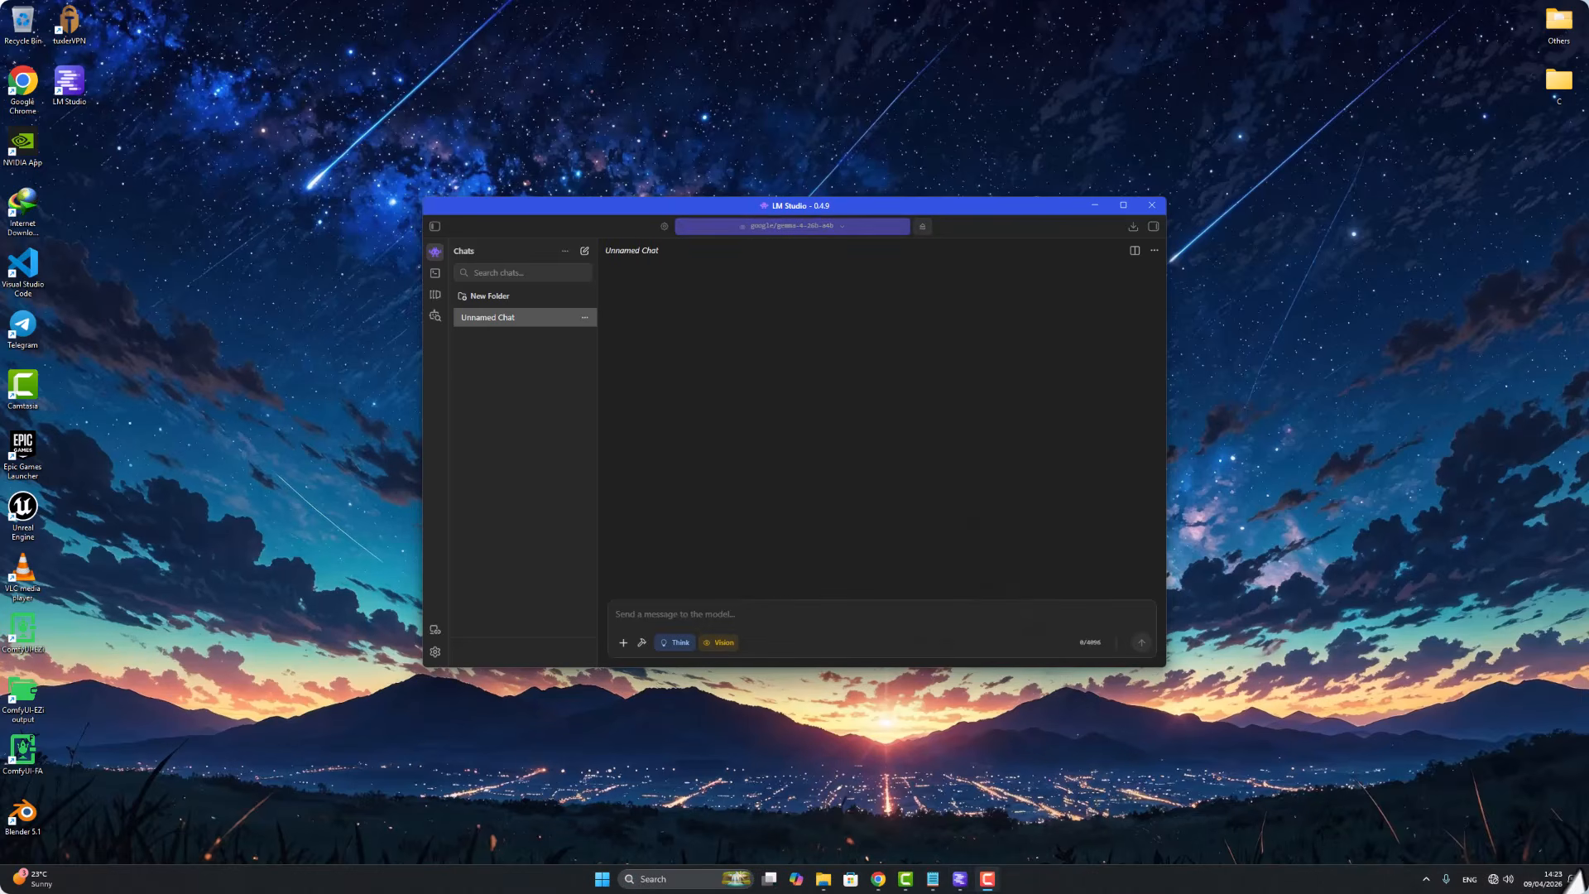
left_click(1500, 883)
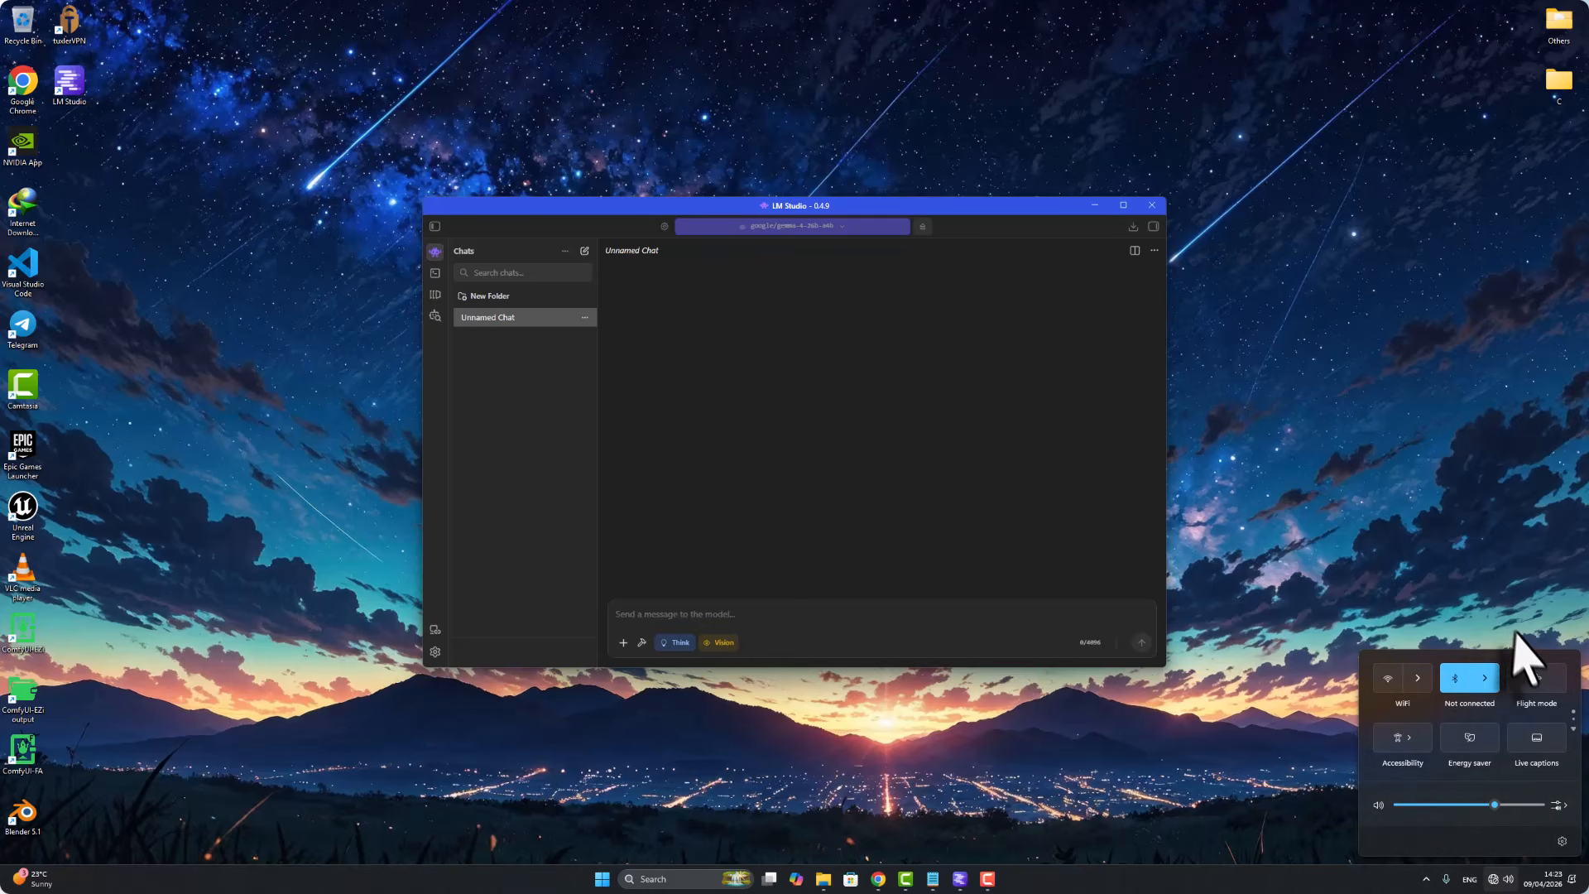
left_click(702, 614)
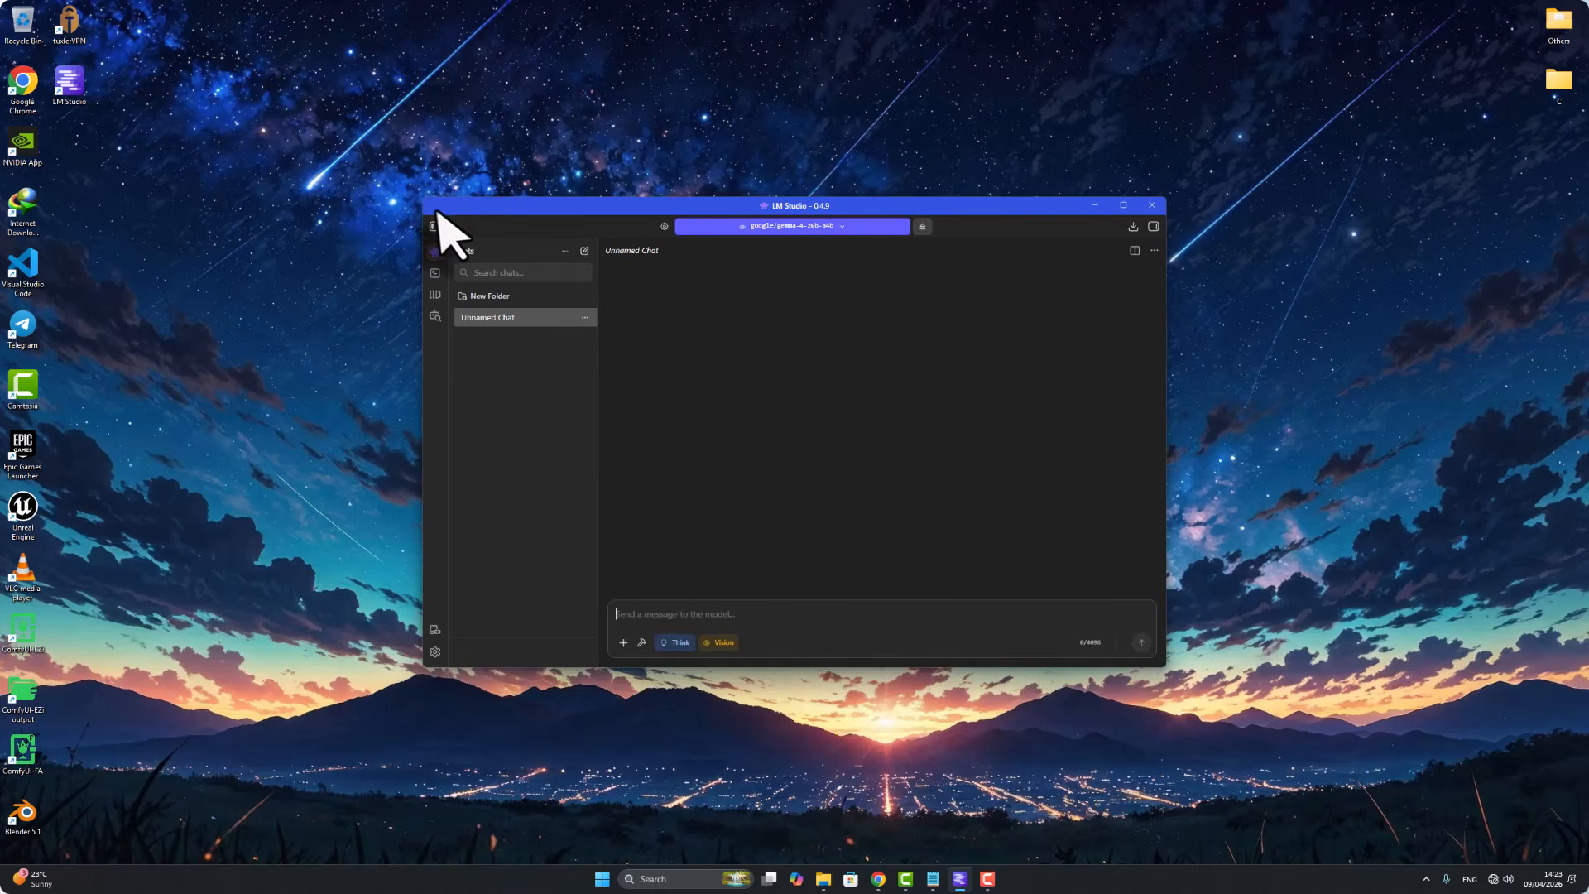
type("create netflix clone website using next js ts tailwind css")
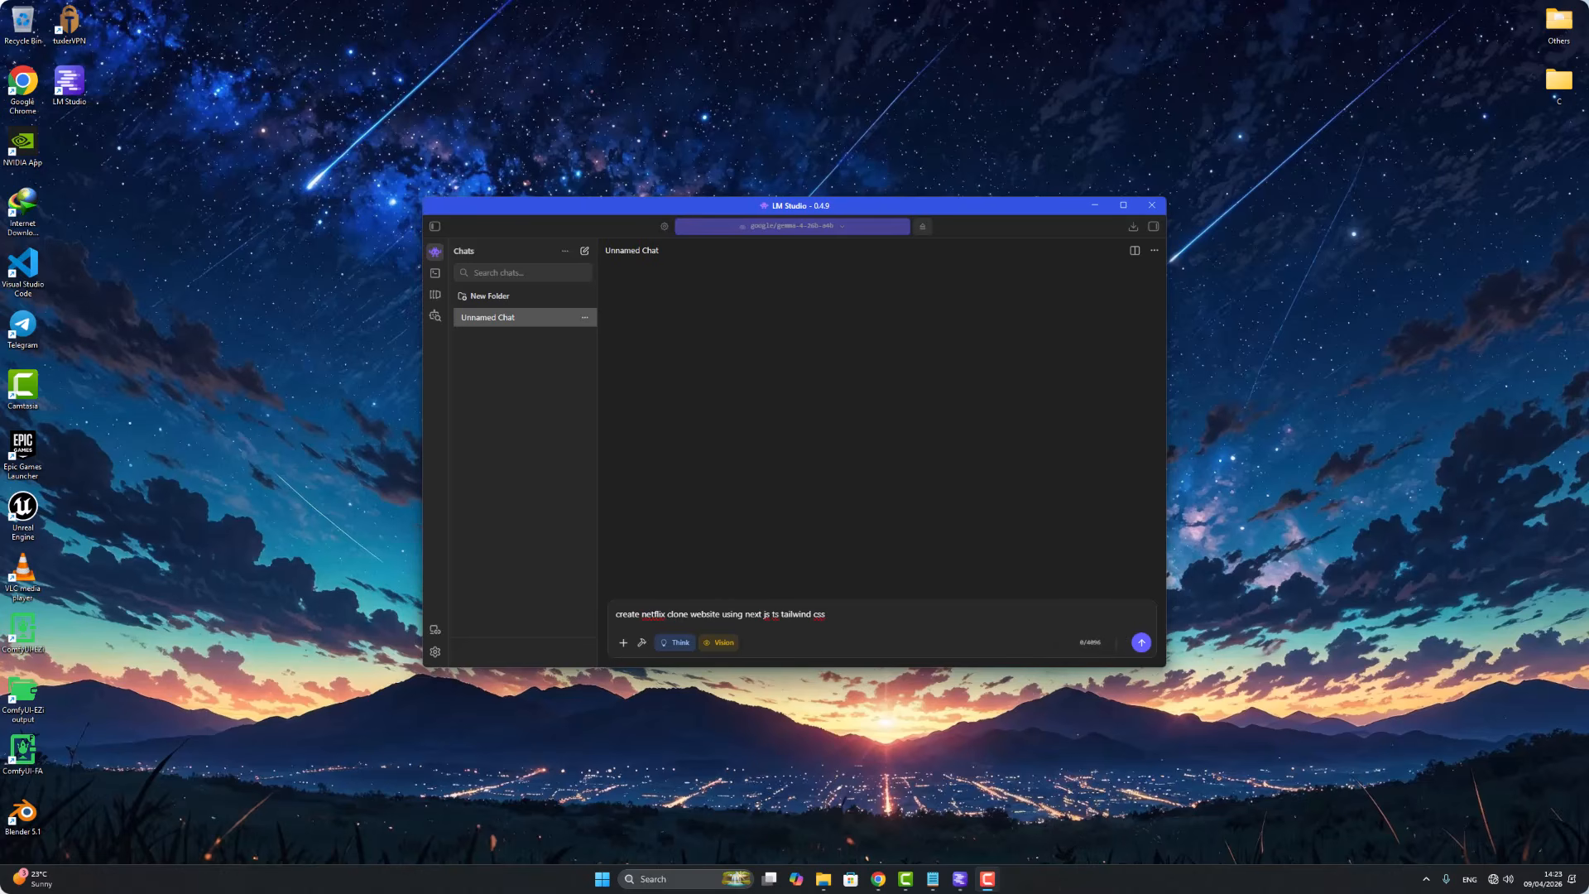
Open Task Manager beside the chat and examine GPU 0's utilisation and memory figures on the Performance page
right_click(1101, 890)
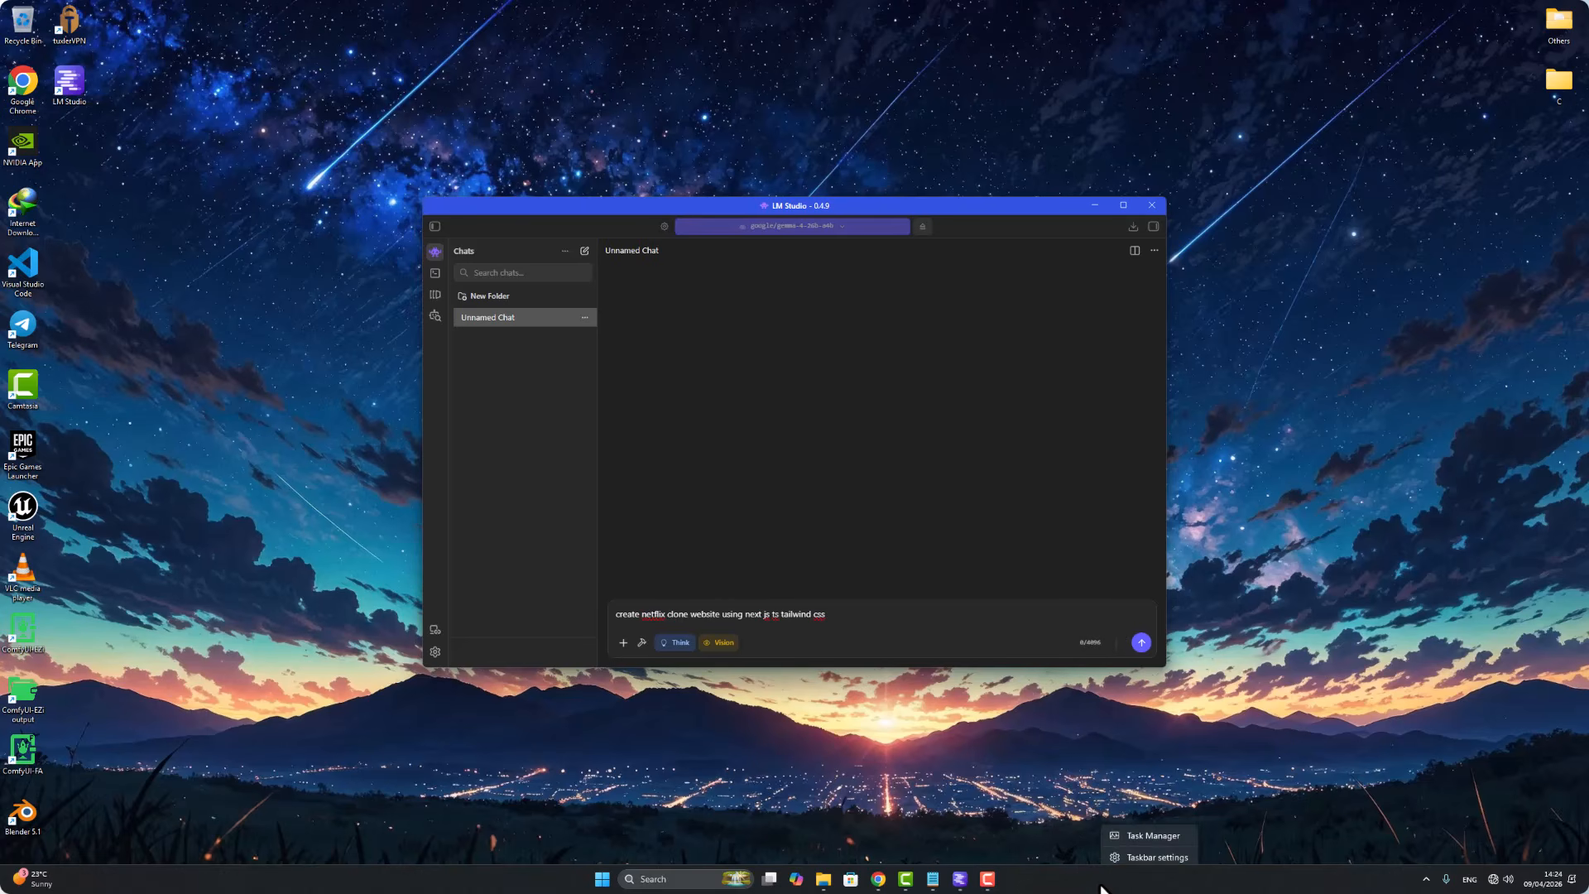
left_click(1152, 831)
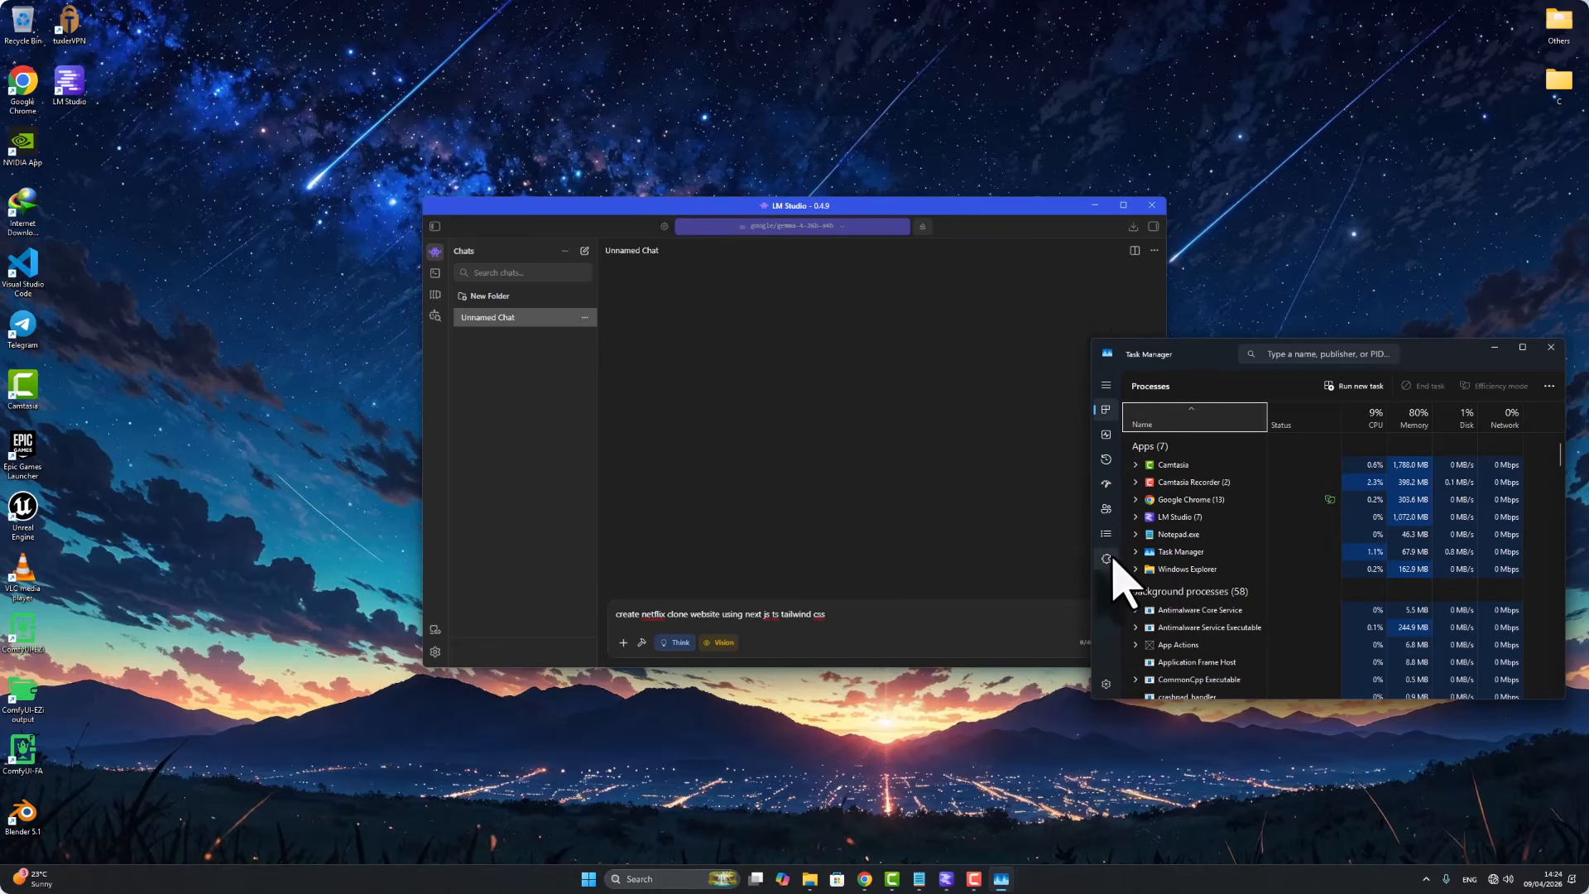
left_click(1105, 433)
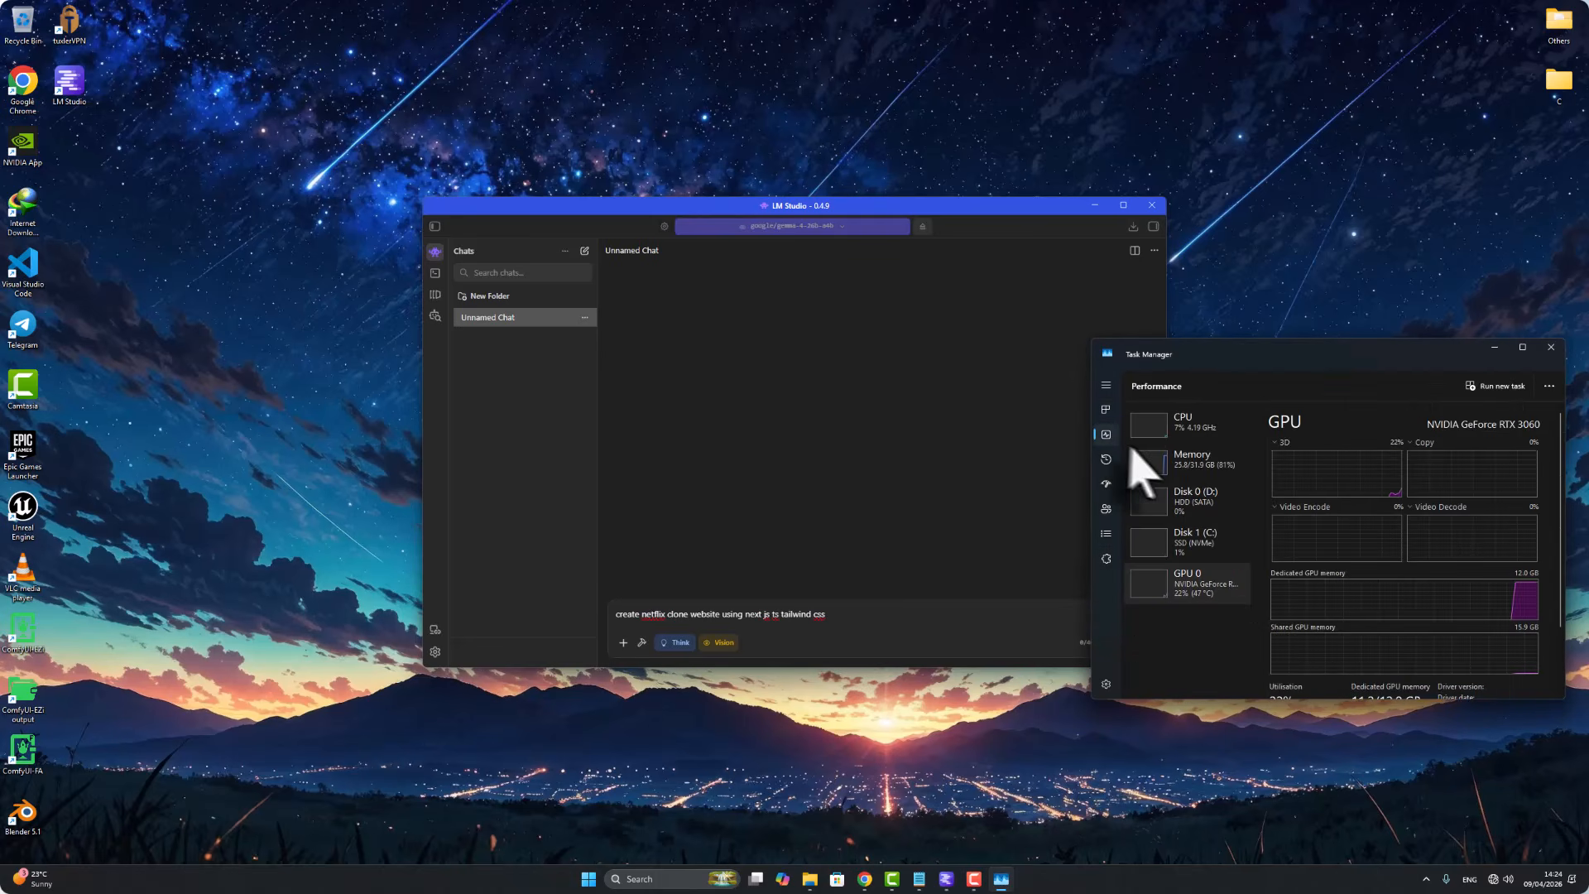
left_click_drag(1241, 358, 1210, 349)
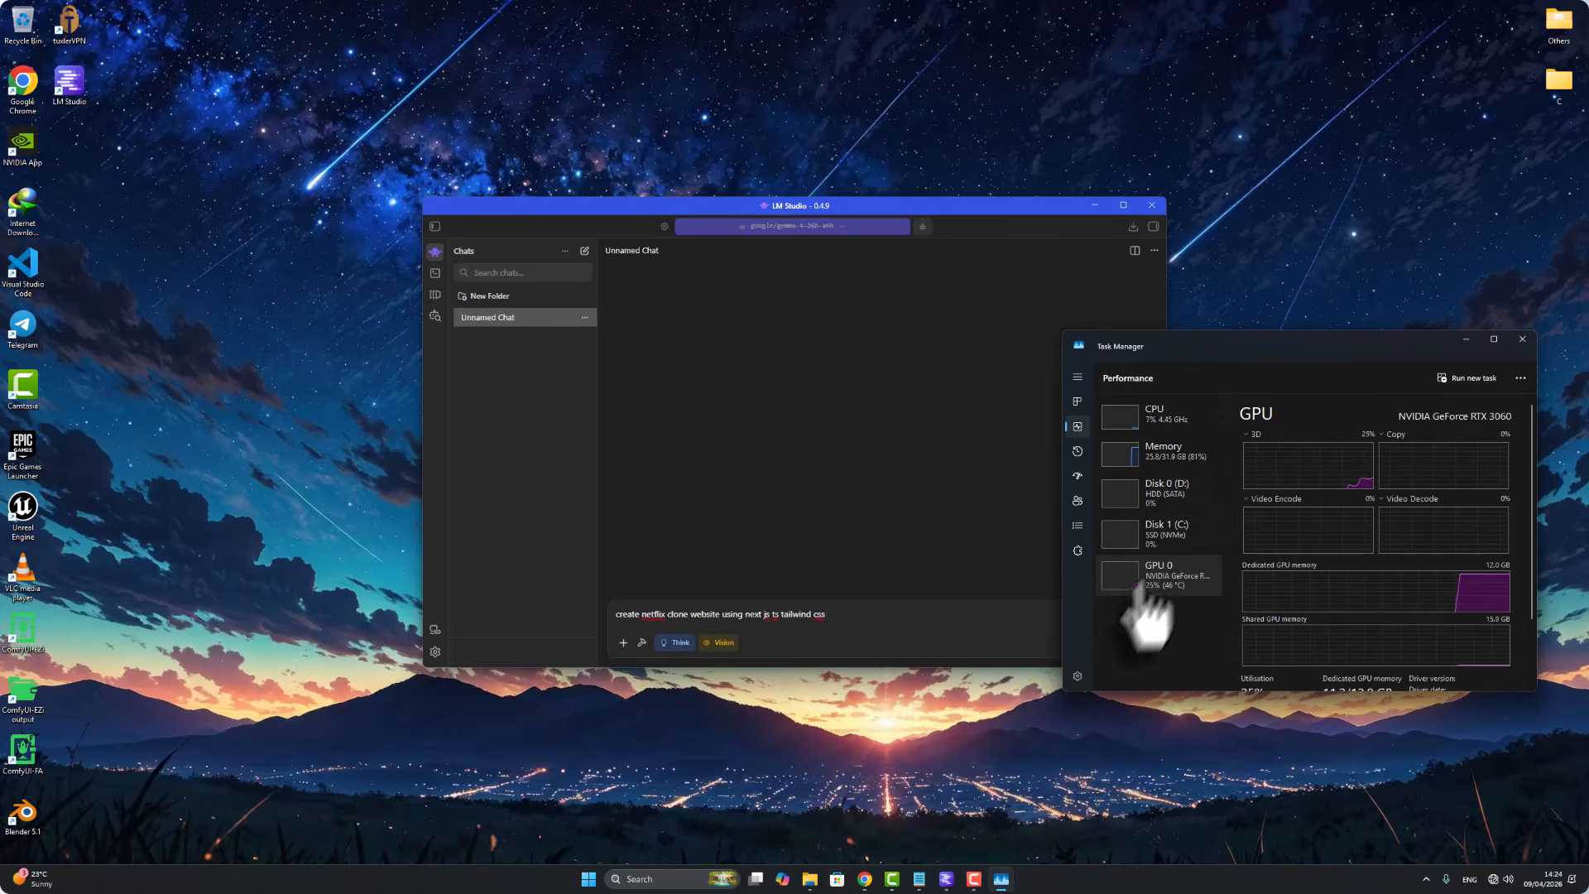
scroll(1251, 604, "down", 1)
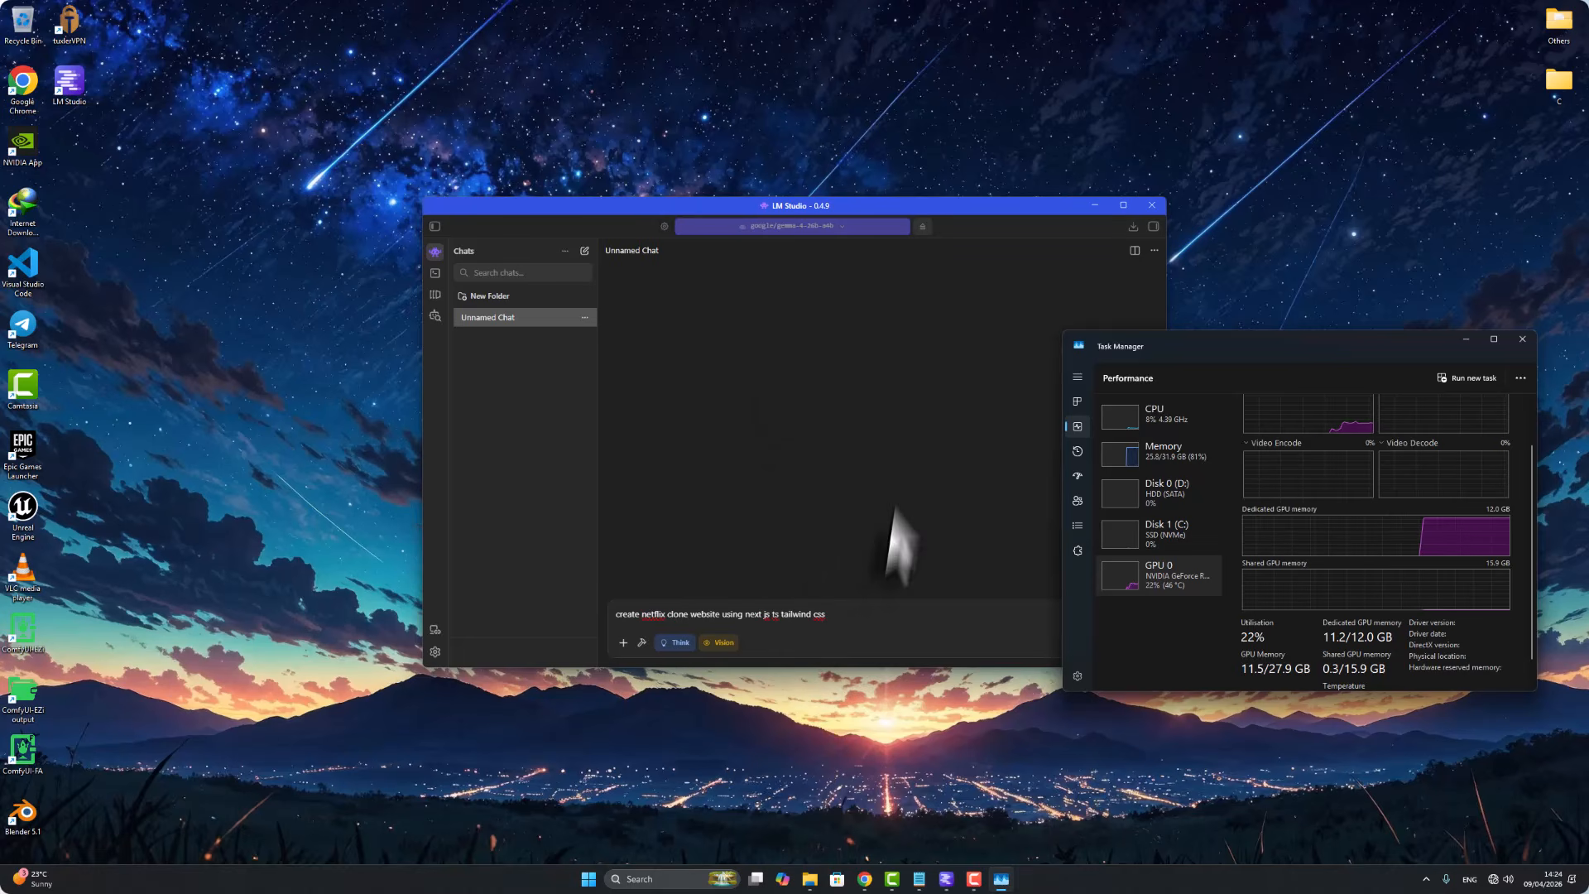
Send the Netflix clone prompt to the model and examine GPU 0's utilisation, memory and temperature while it thinks
left_click(911, 496)
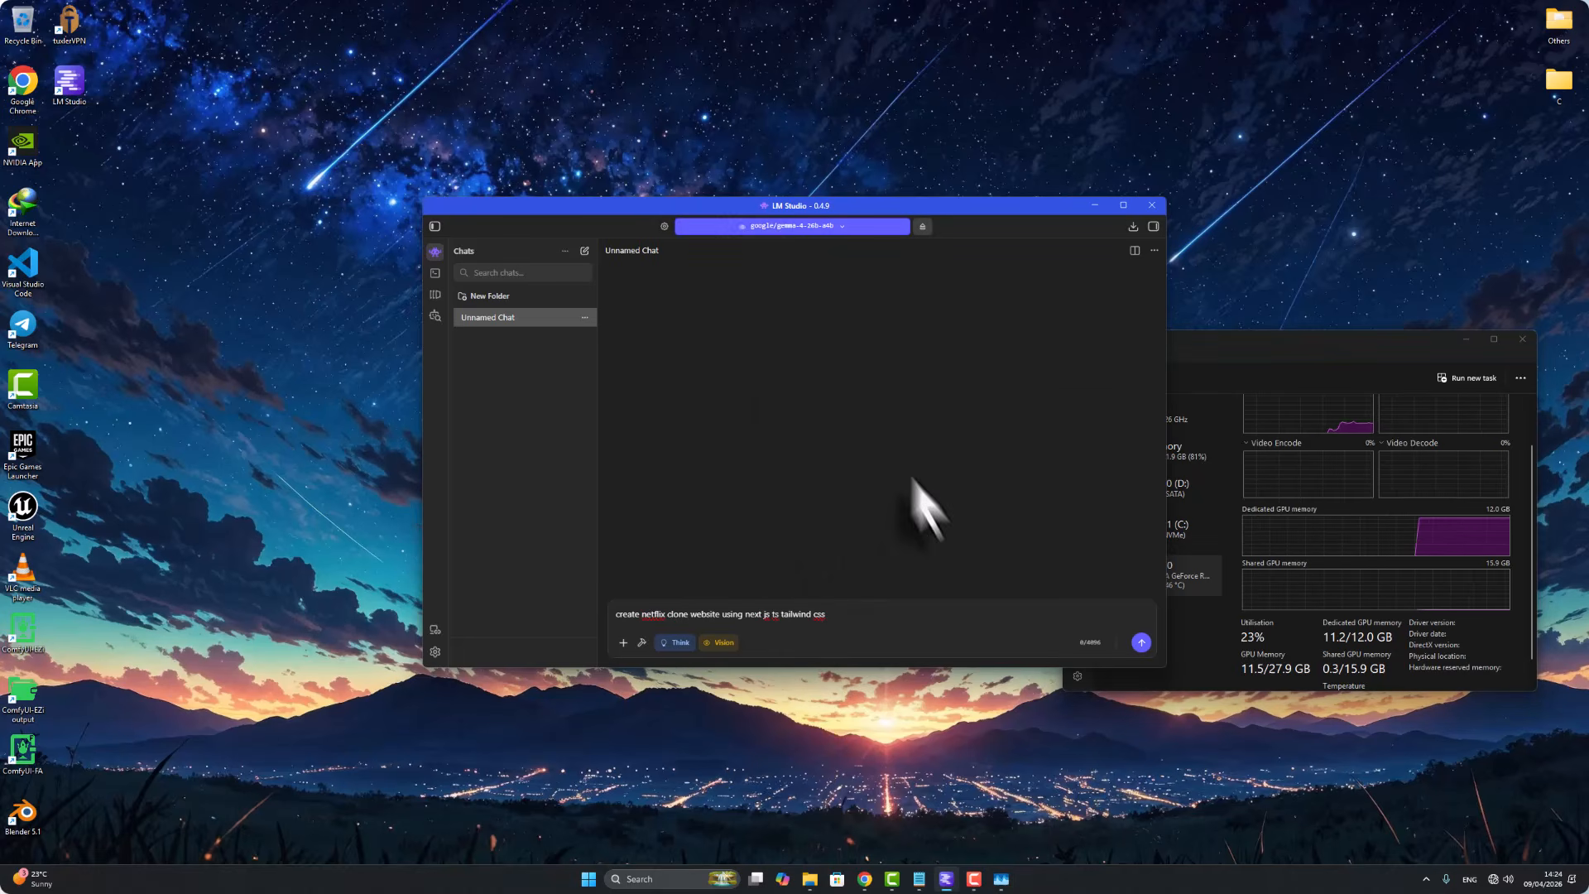
left_click(1140, 642)
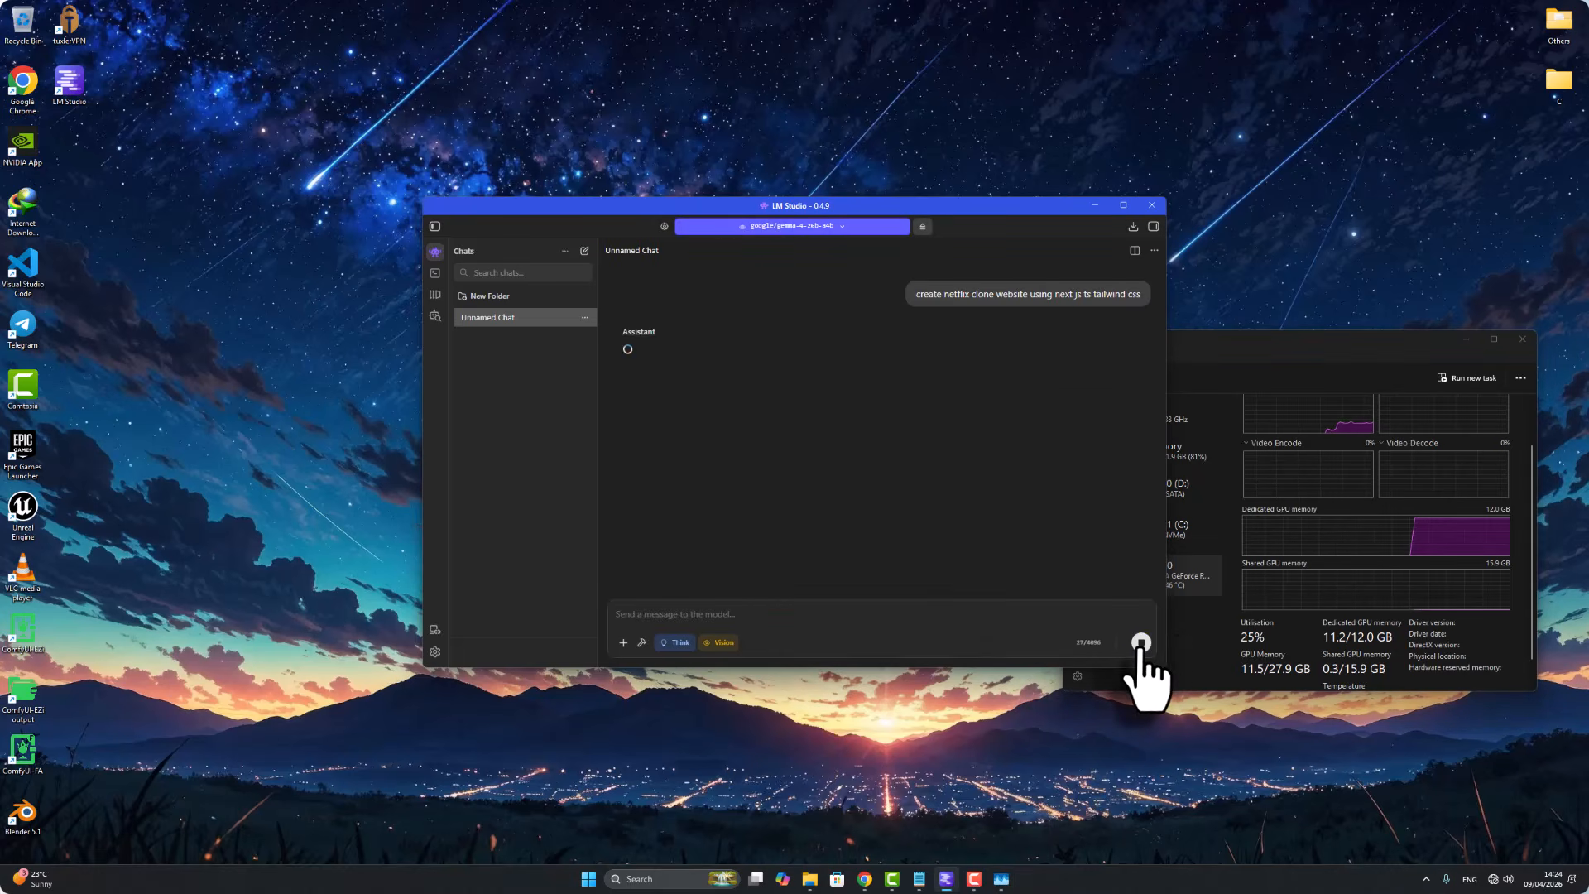
left_click(1214, 664)
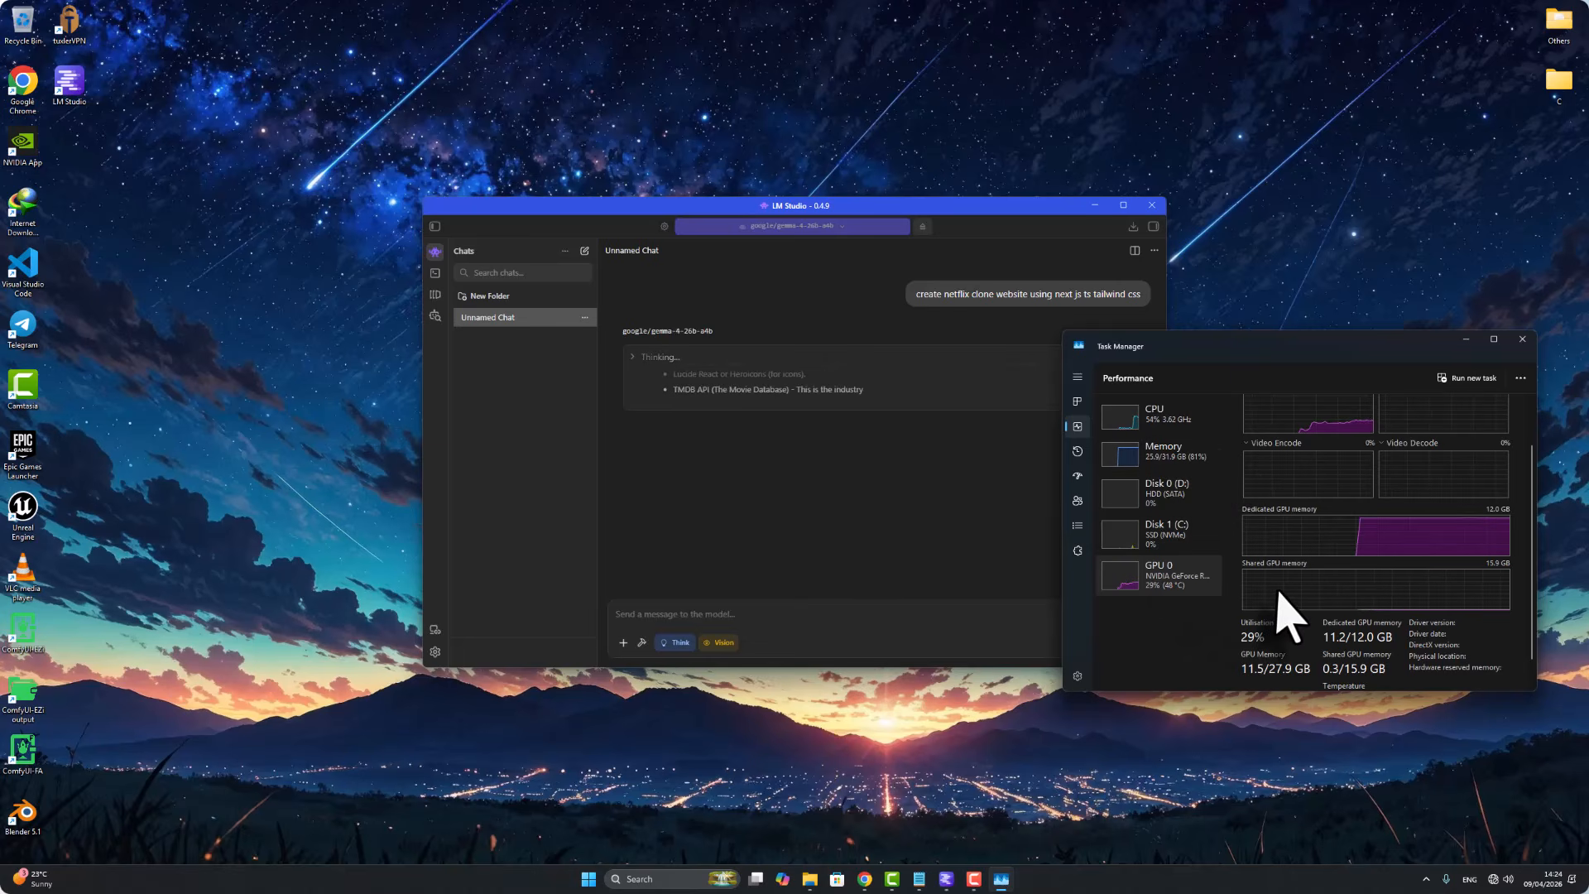
scroll(1278, 592, "down", 1)
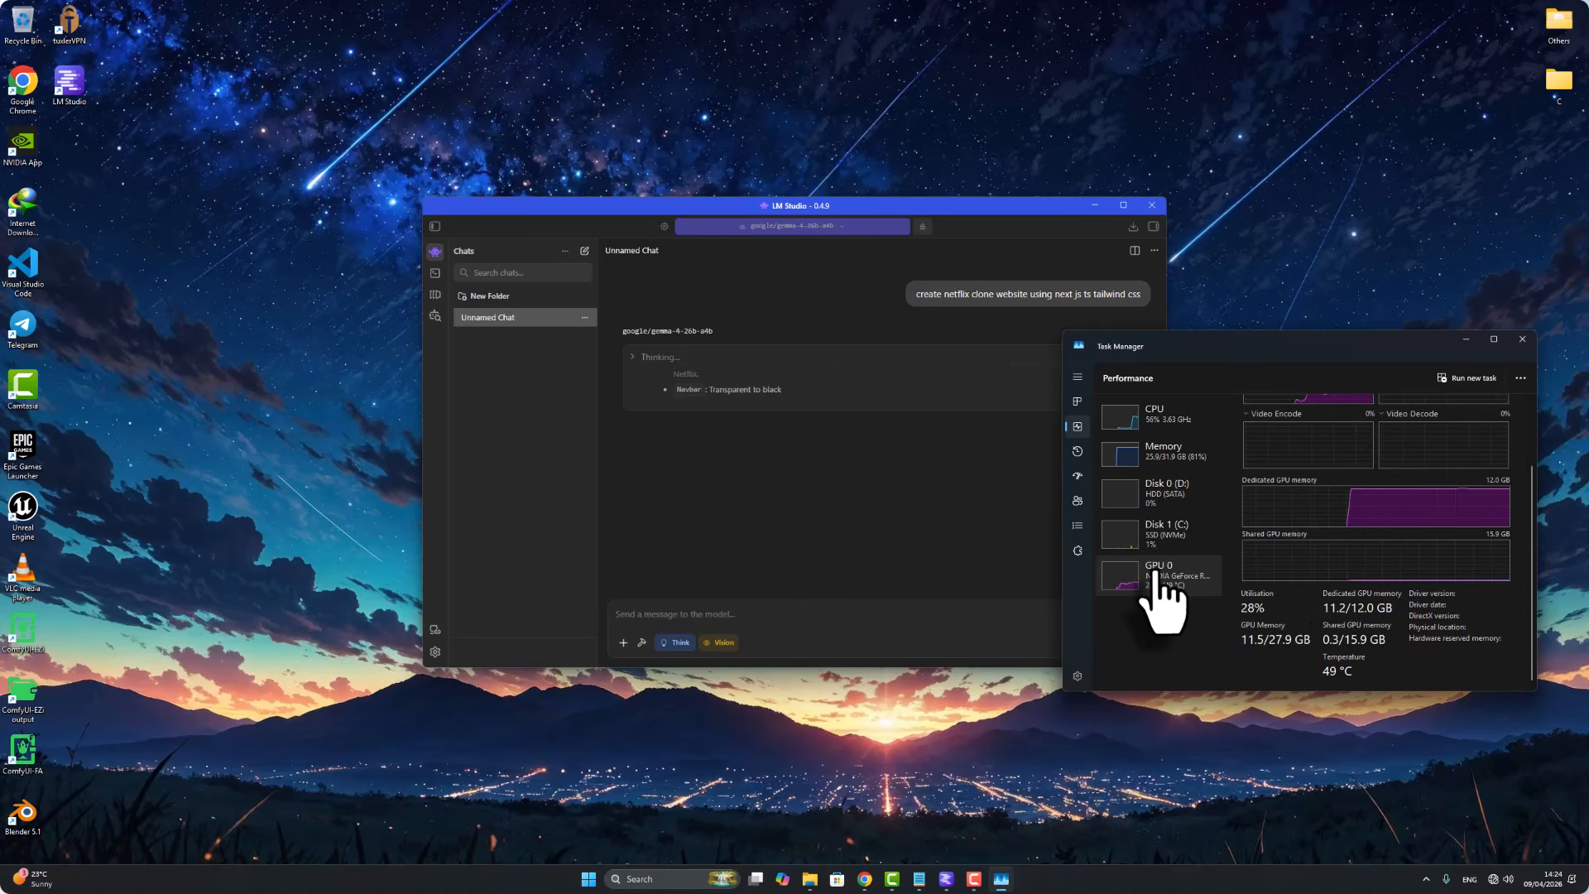
scroll(1283, 613, "up", 1)
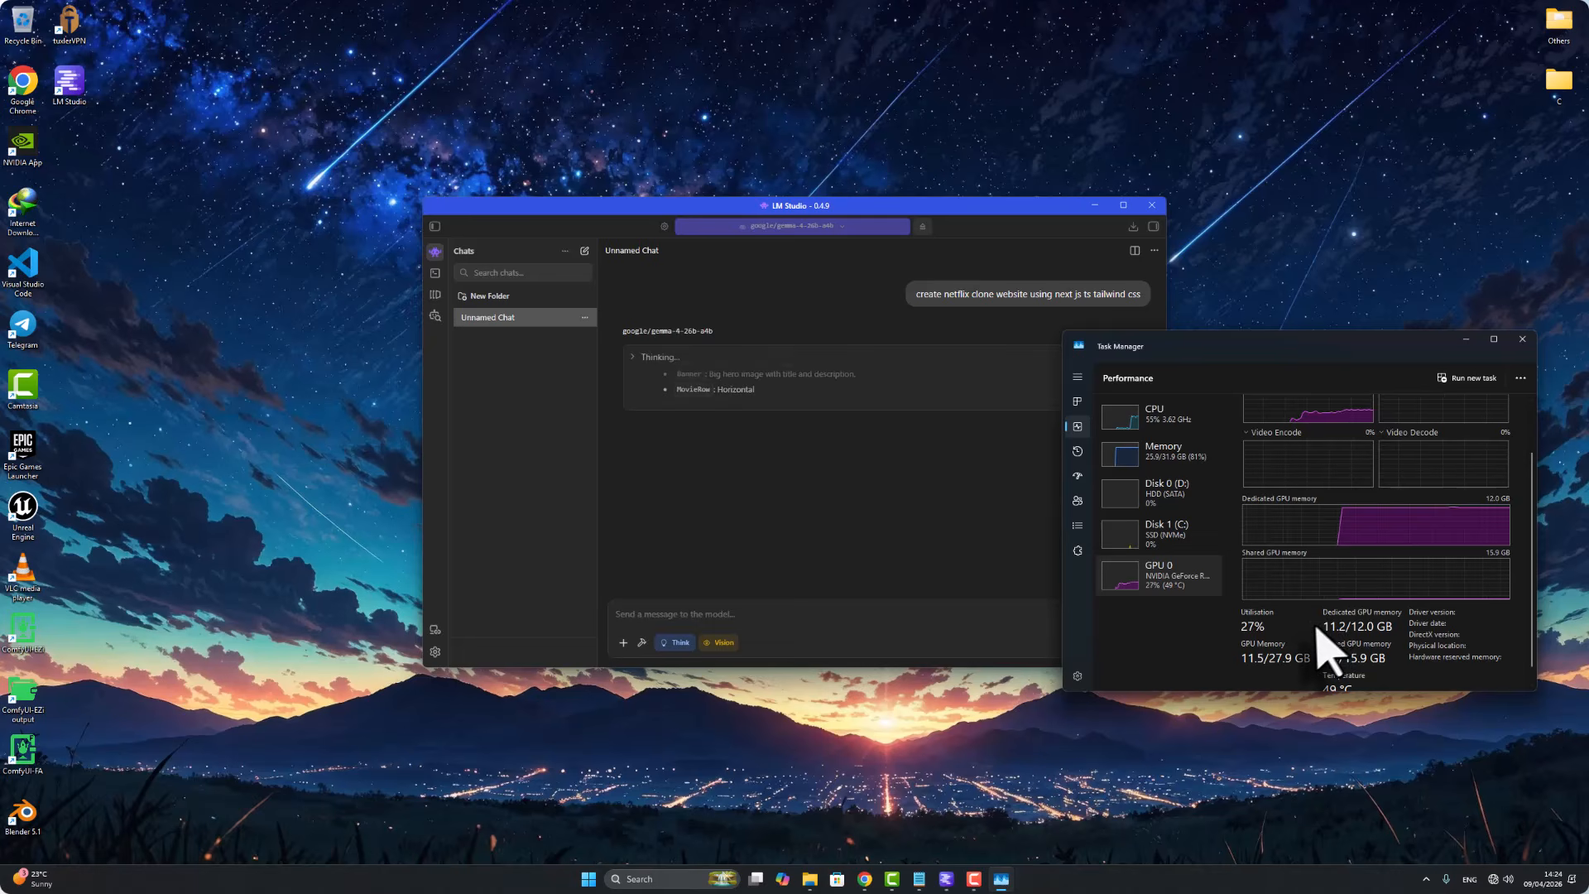
scroll(1328, 650, "up", 1)
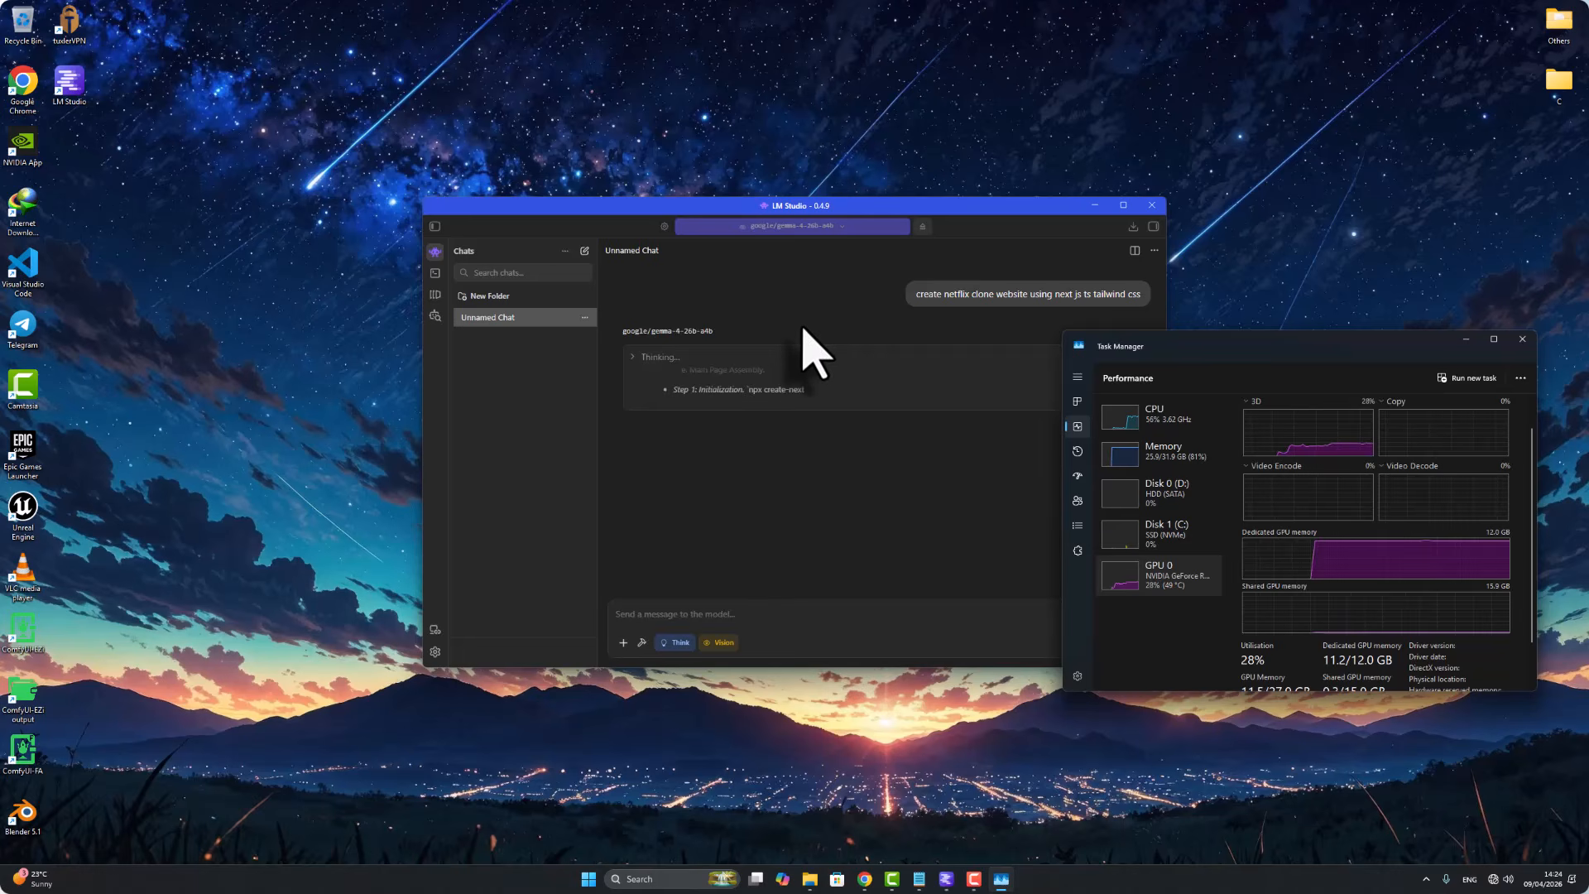
Move the Task Manager and LM Studio windows apart so they no longer overlap, and close Task Manager after reviewing the GPU details
left_click_drag(1312, 352, 1333, 395)
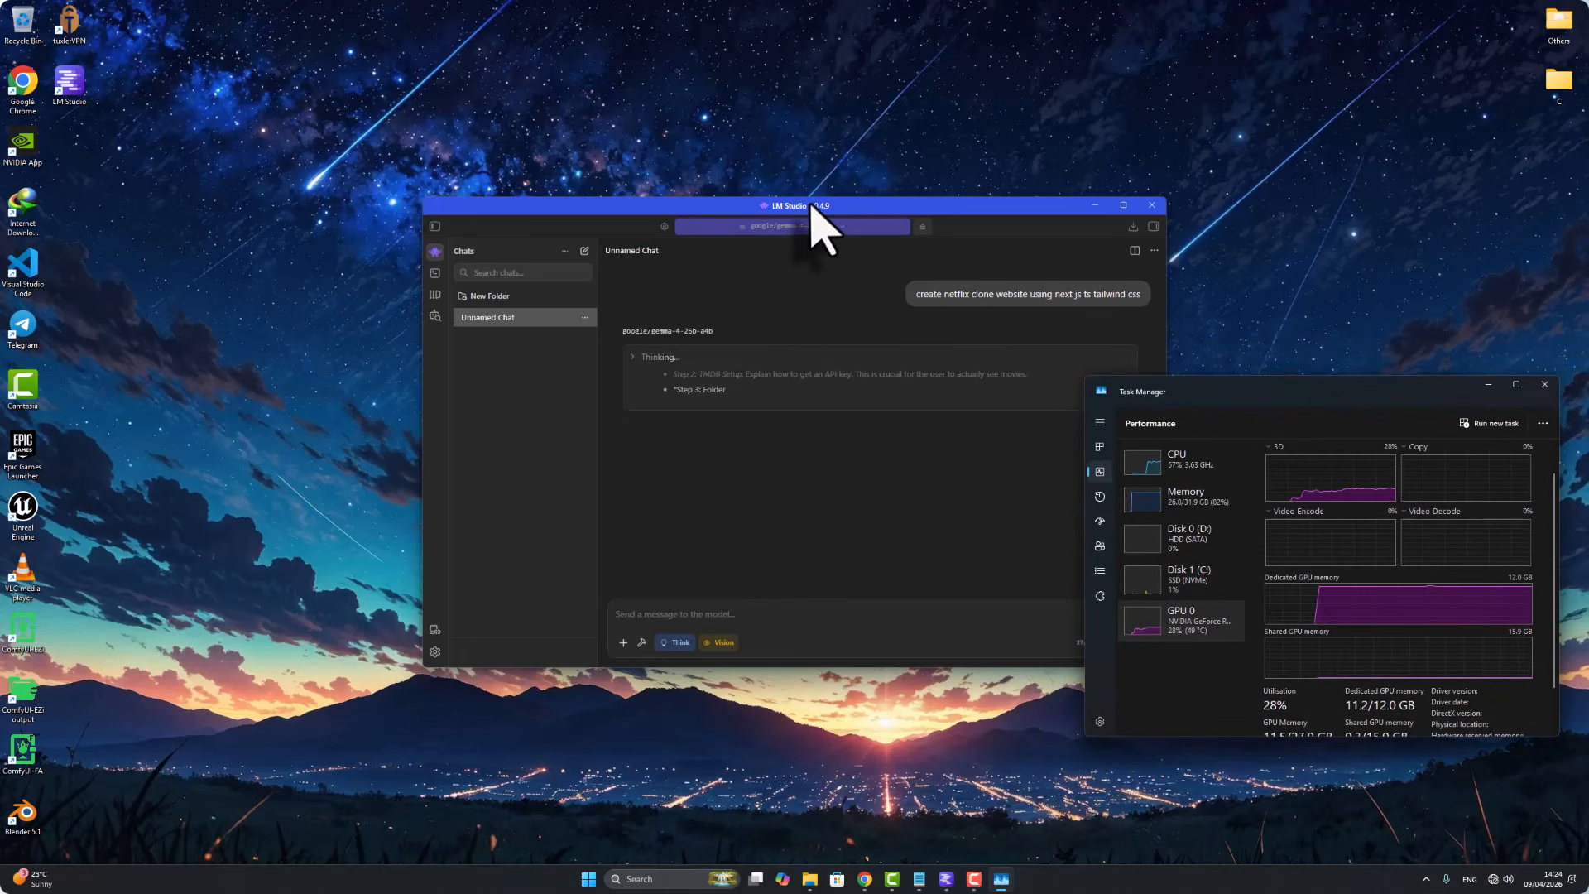
left_click_drag(811, 207, 689, 235)
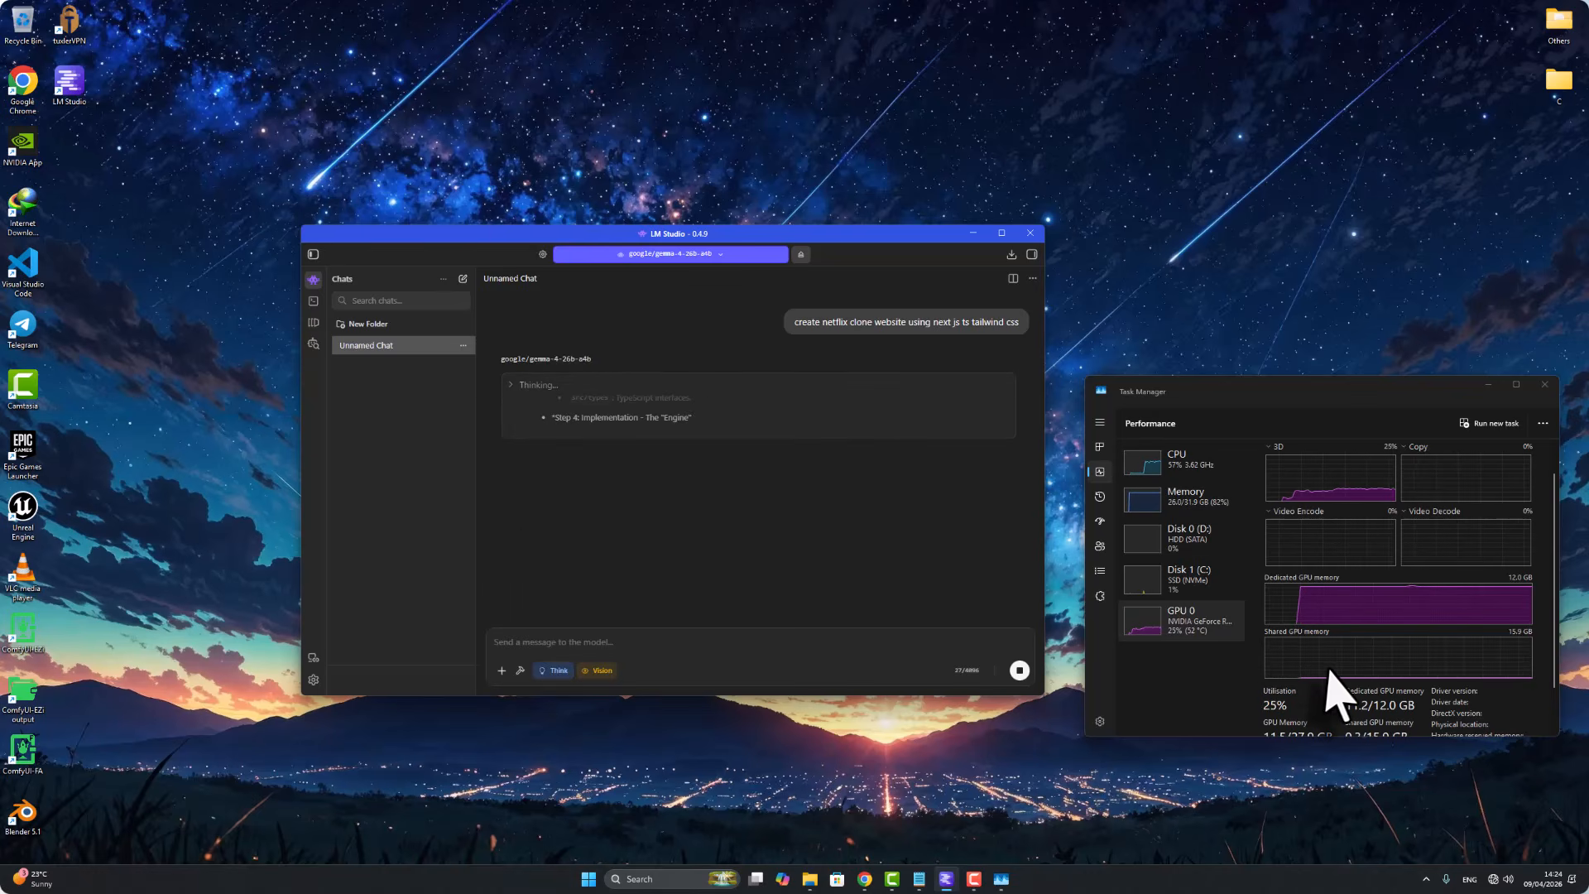
scroll(1336, 687, "down", 2)
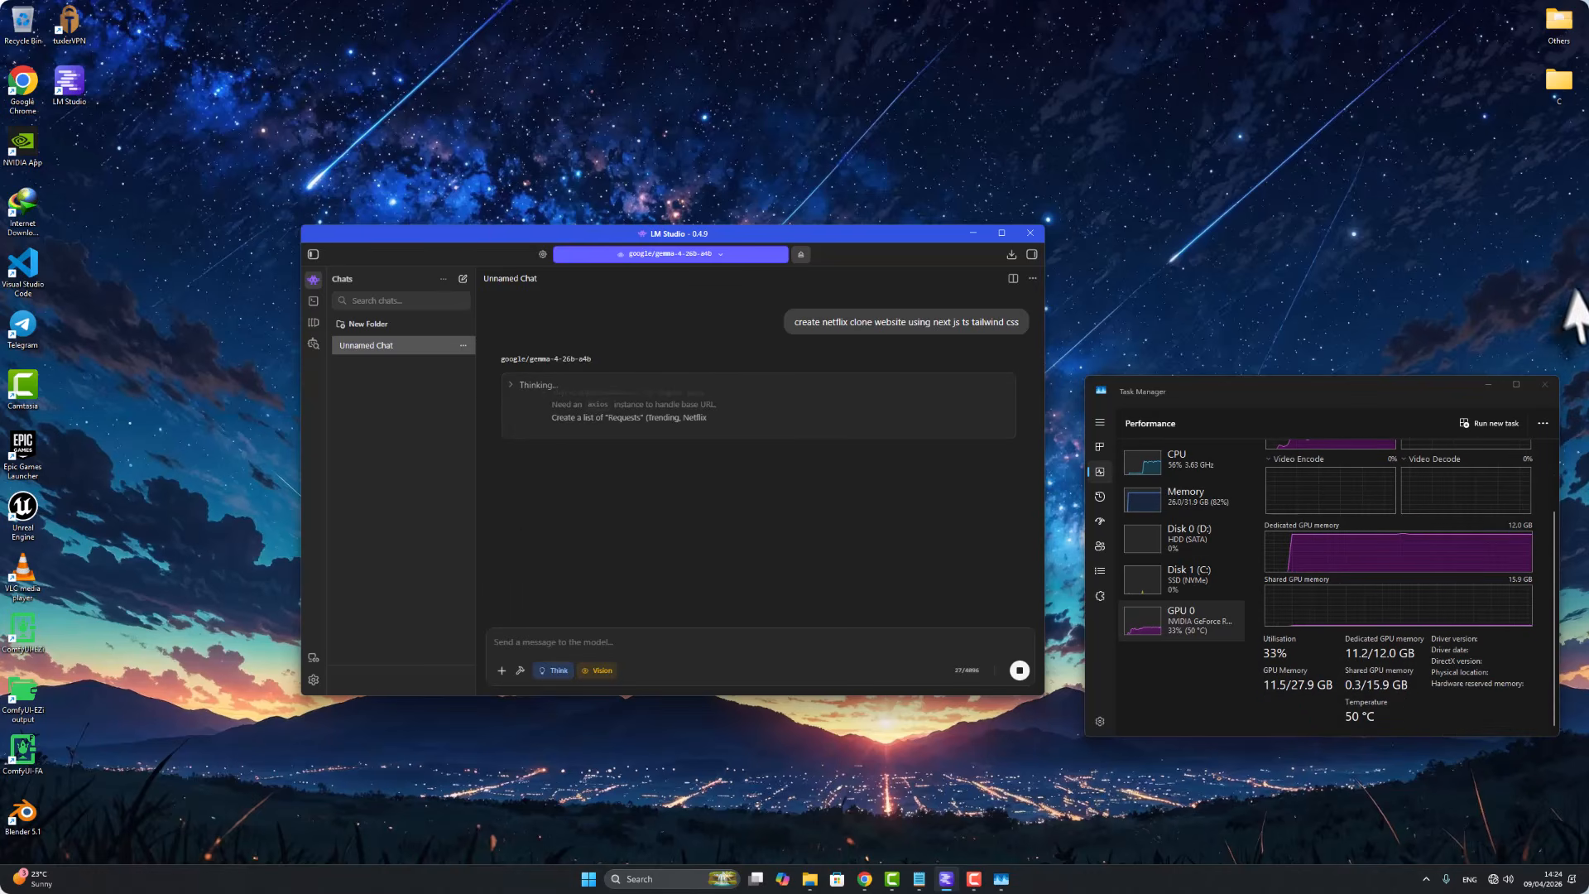
left_click(1544, 386)
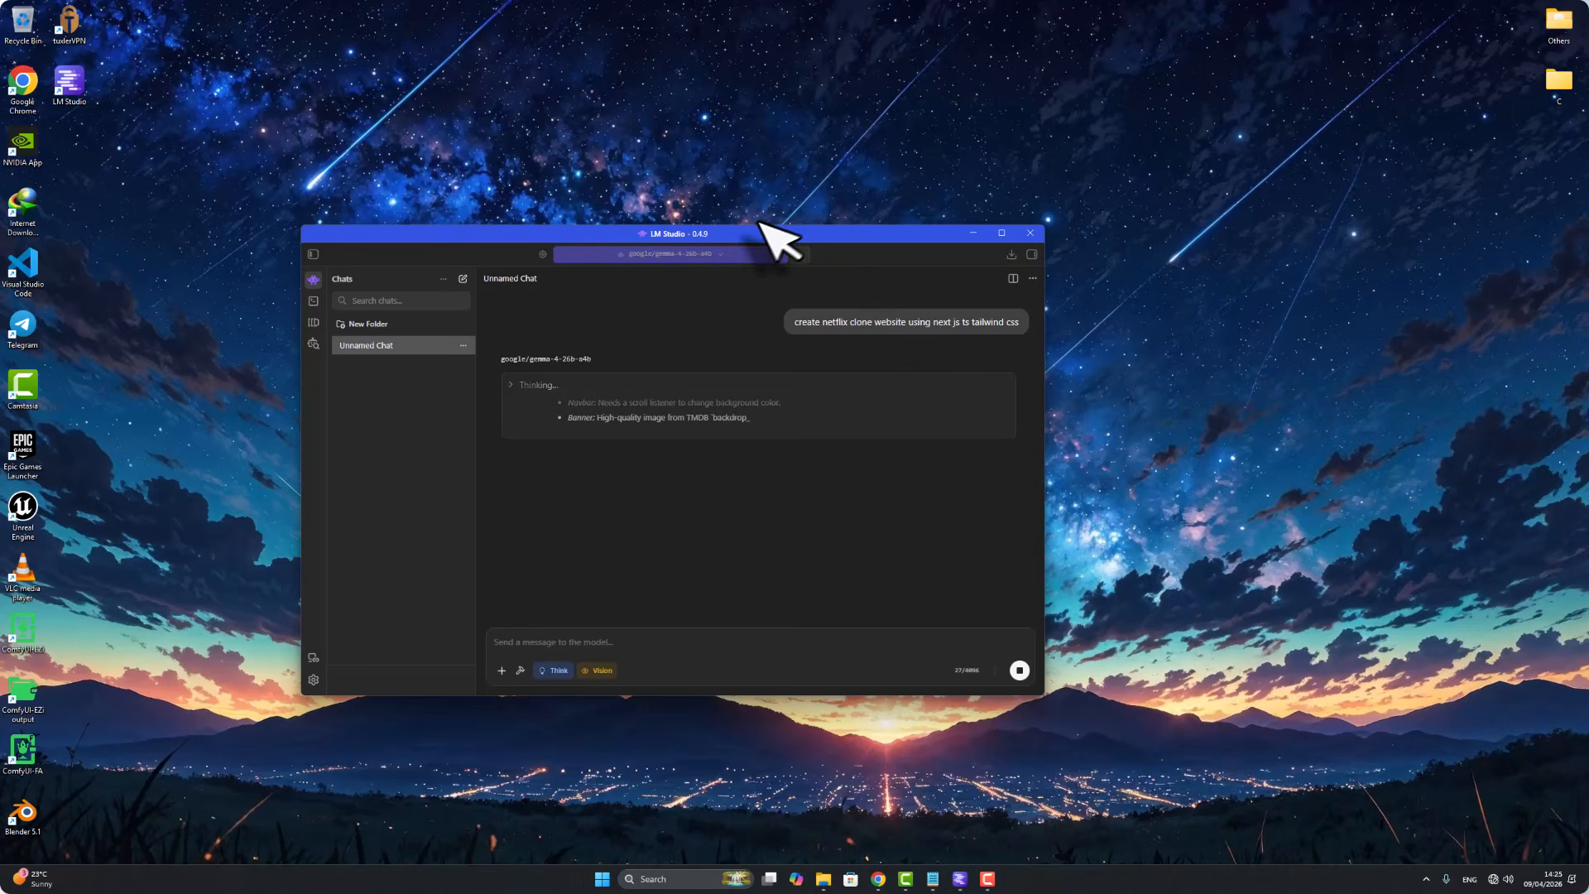
Reopen Task Manager on the Performance page and examine GPU 0's utilisation, memory and temperature during the response
key("ctrl+shift+Escape")
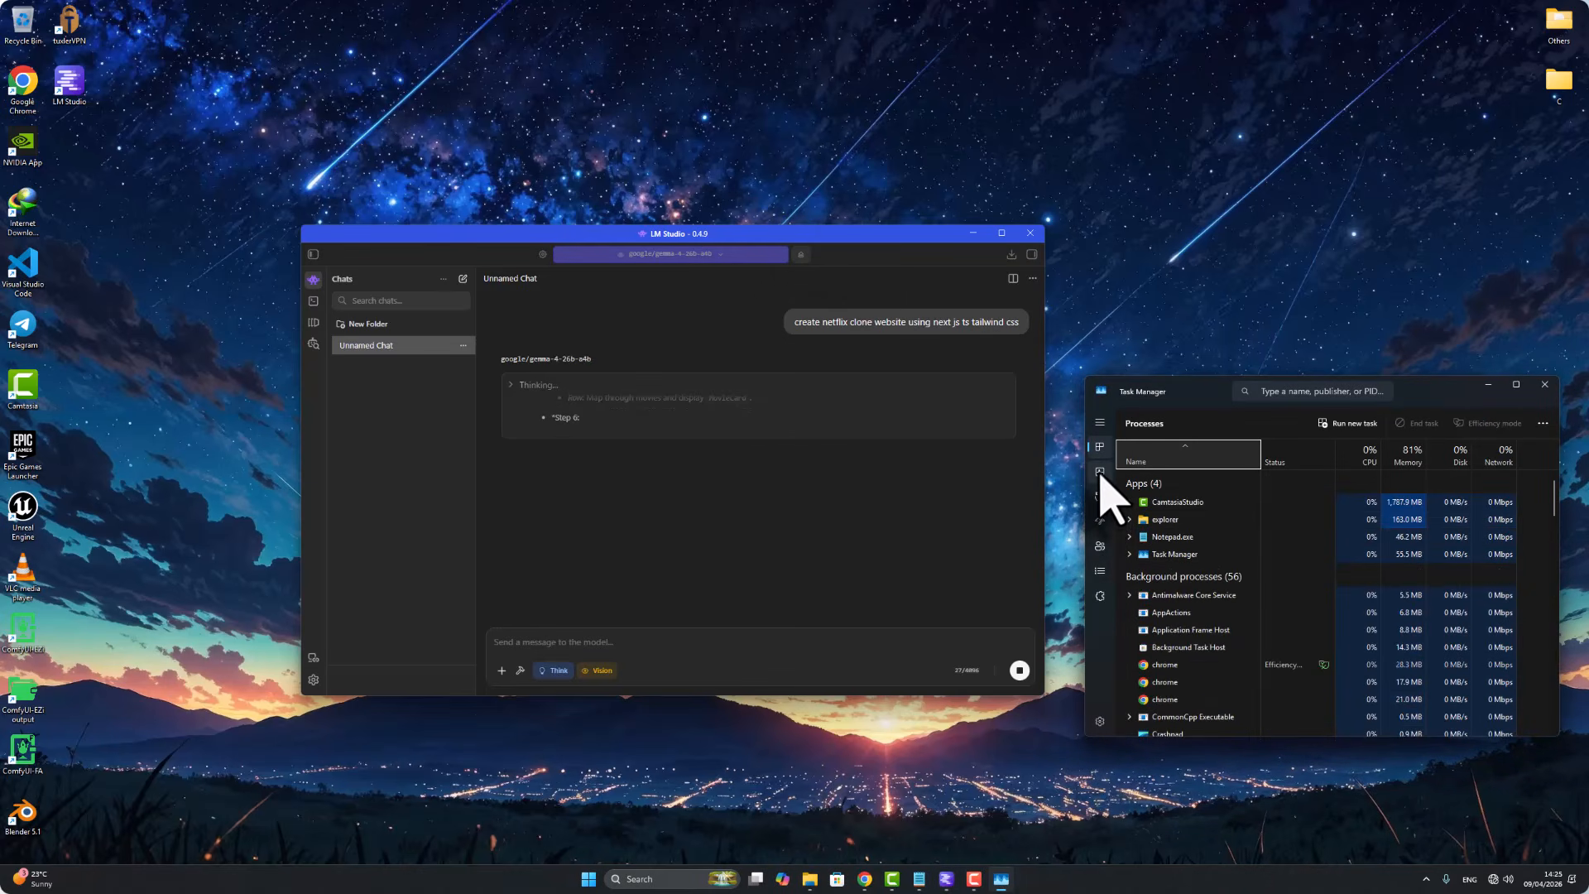
left_click(1100, 472)
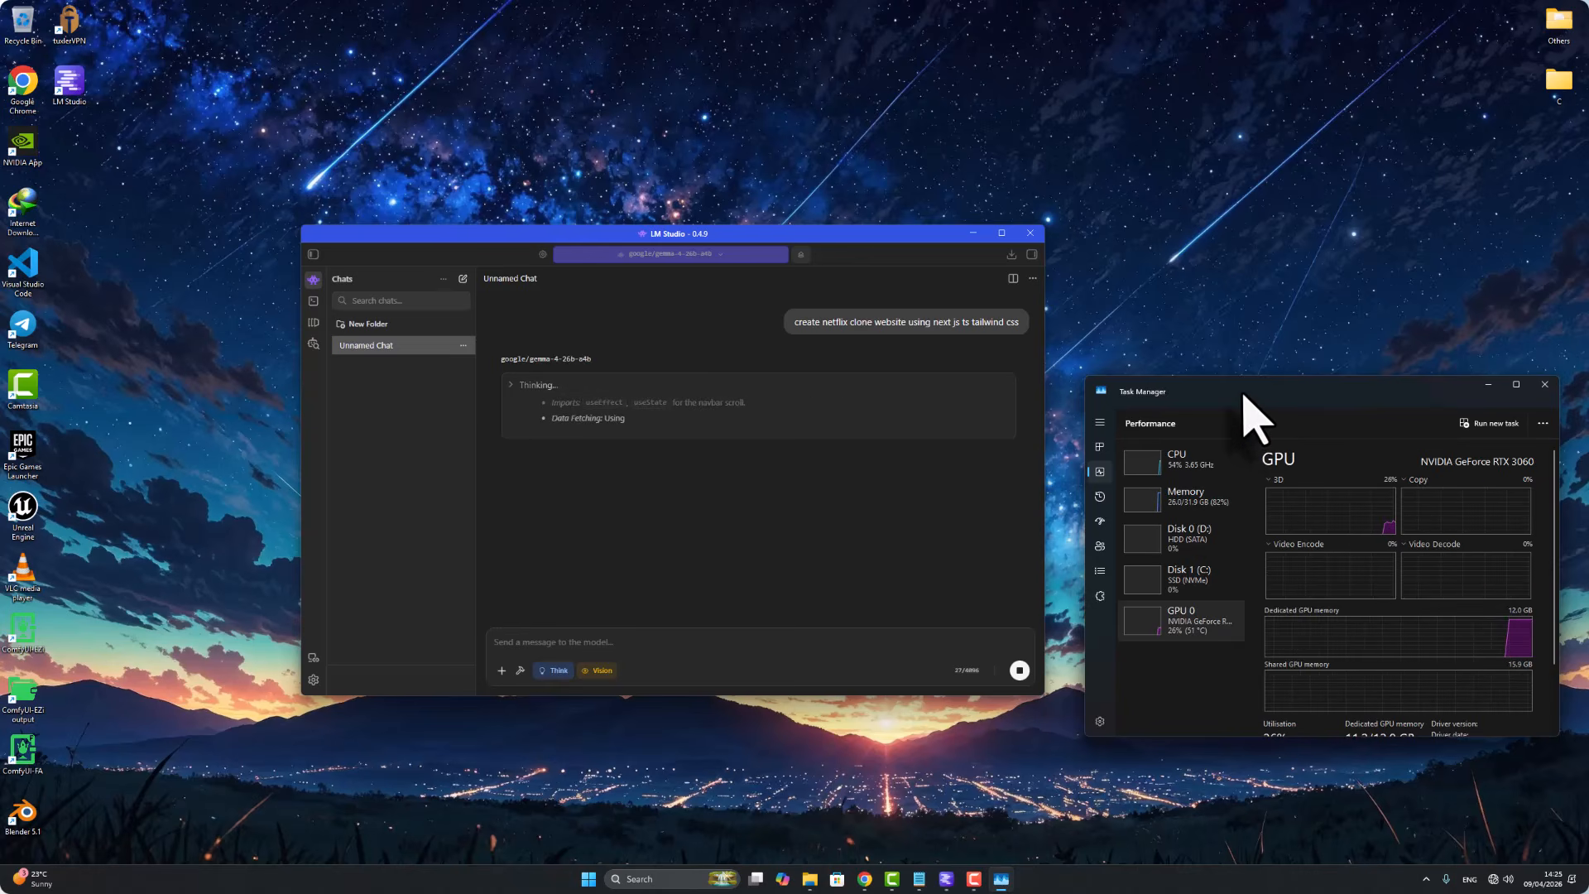
left_click_drag(1244, 395, 1184, 397)
scroll(1312, 631, "down", 1)
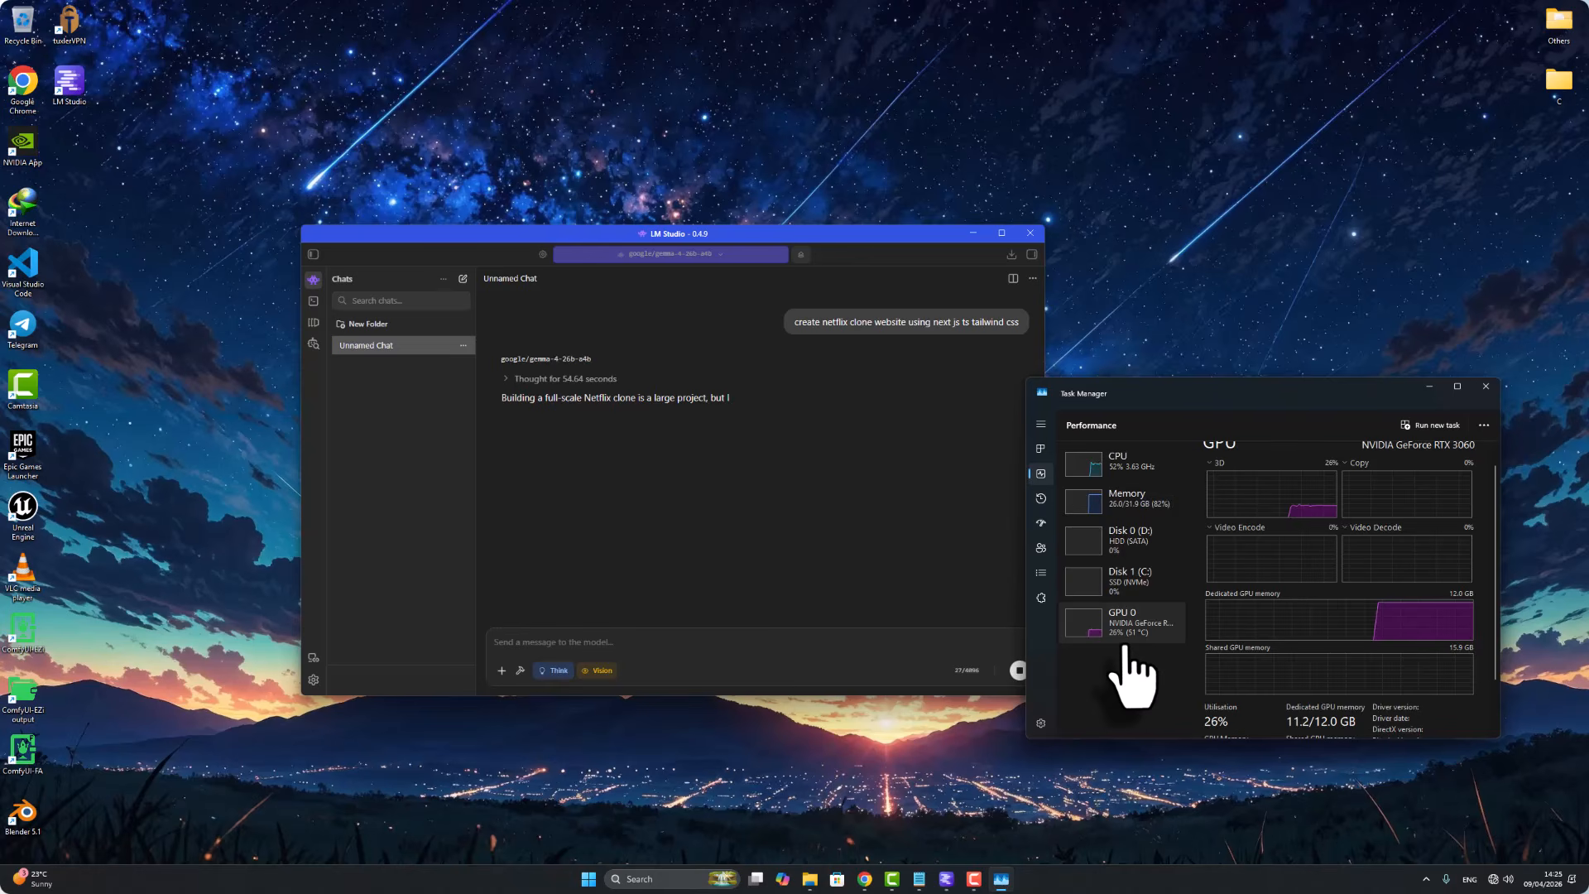
scroll(1241, 706, "down", 2)
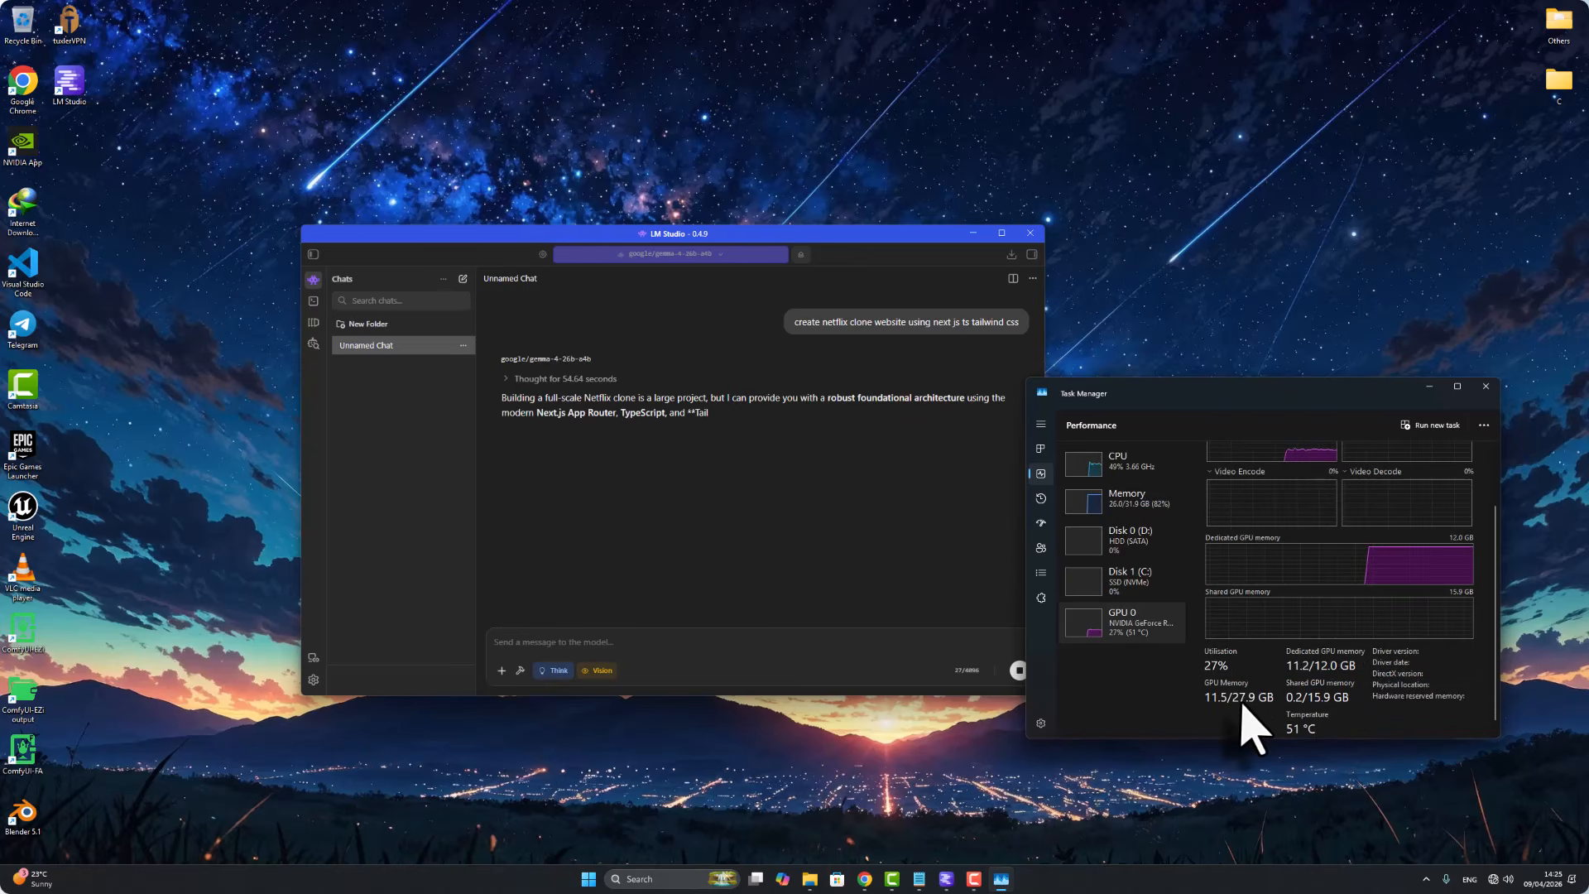